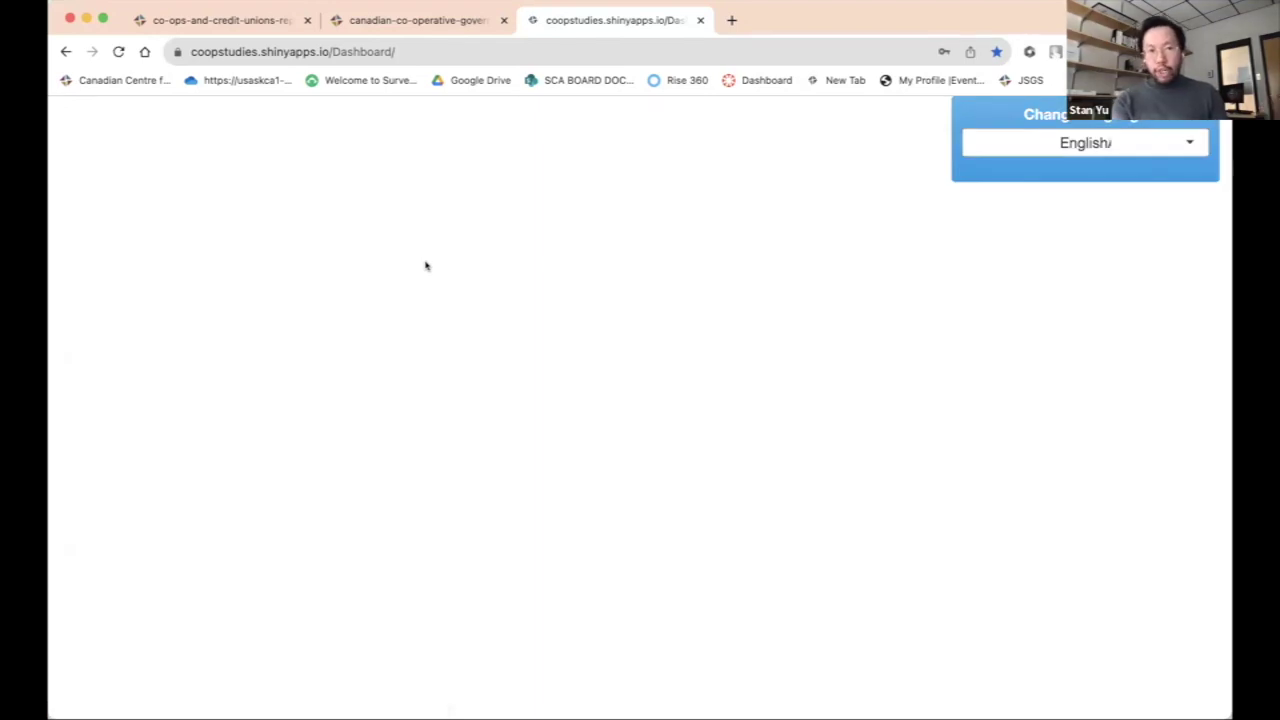
Sign in to the benchmarking application with the user name Demo Coop and the account password.
click(529, 263)
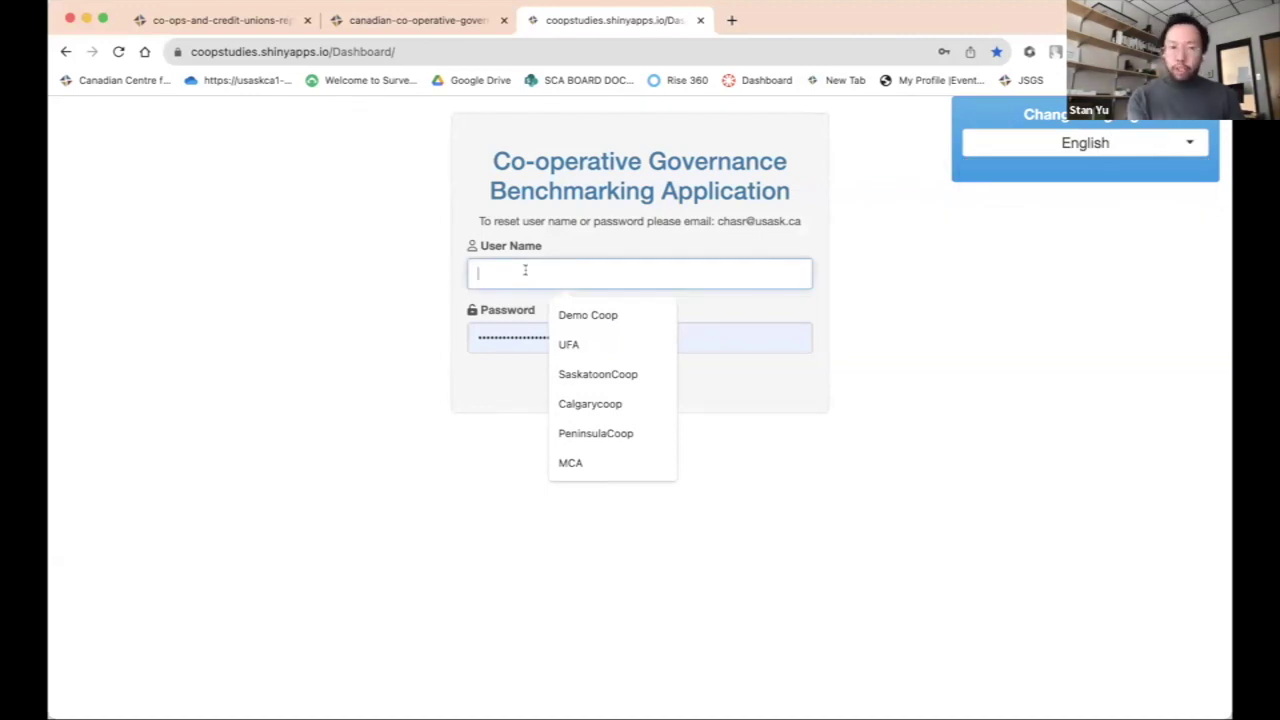
text(C)
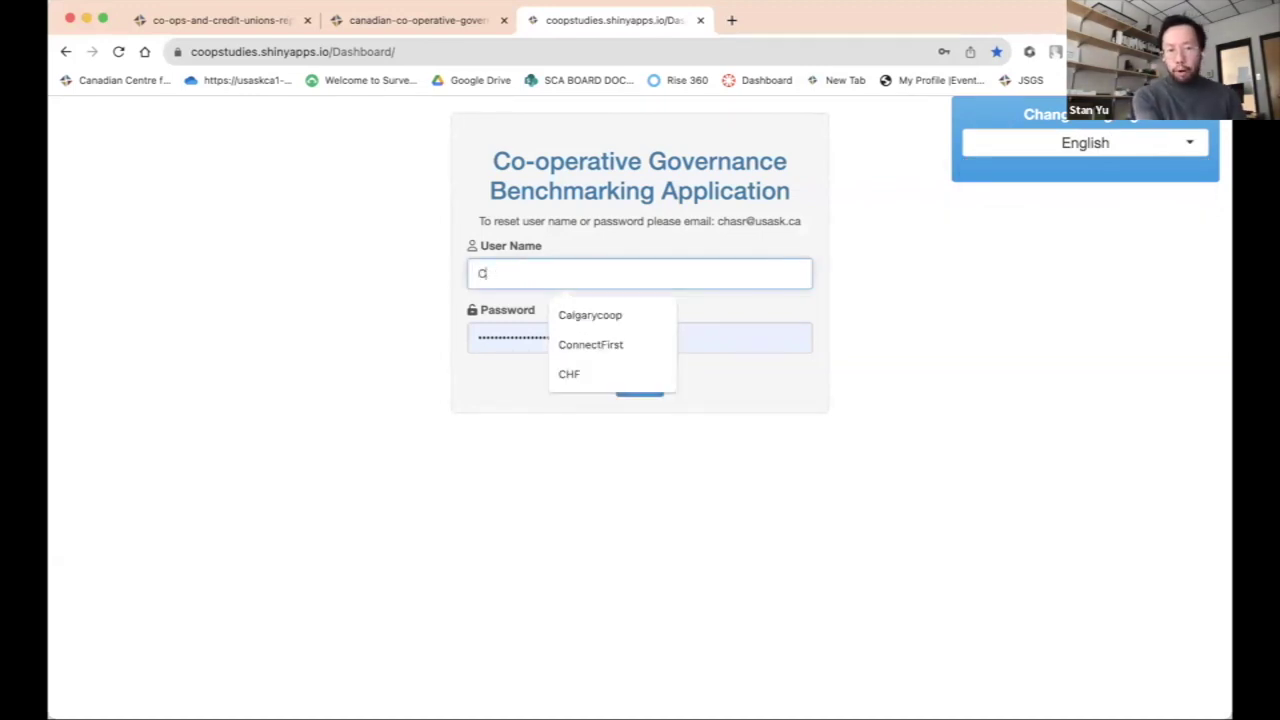
key(BackSpace)
text(Dem)
key(Return)
key(Tab)
key(BackSpace)
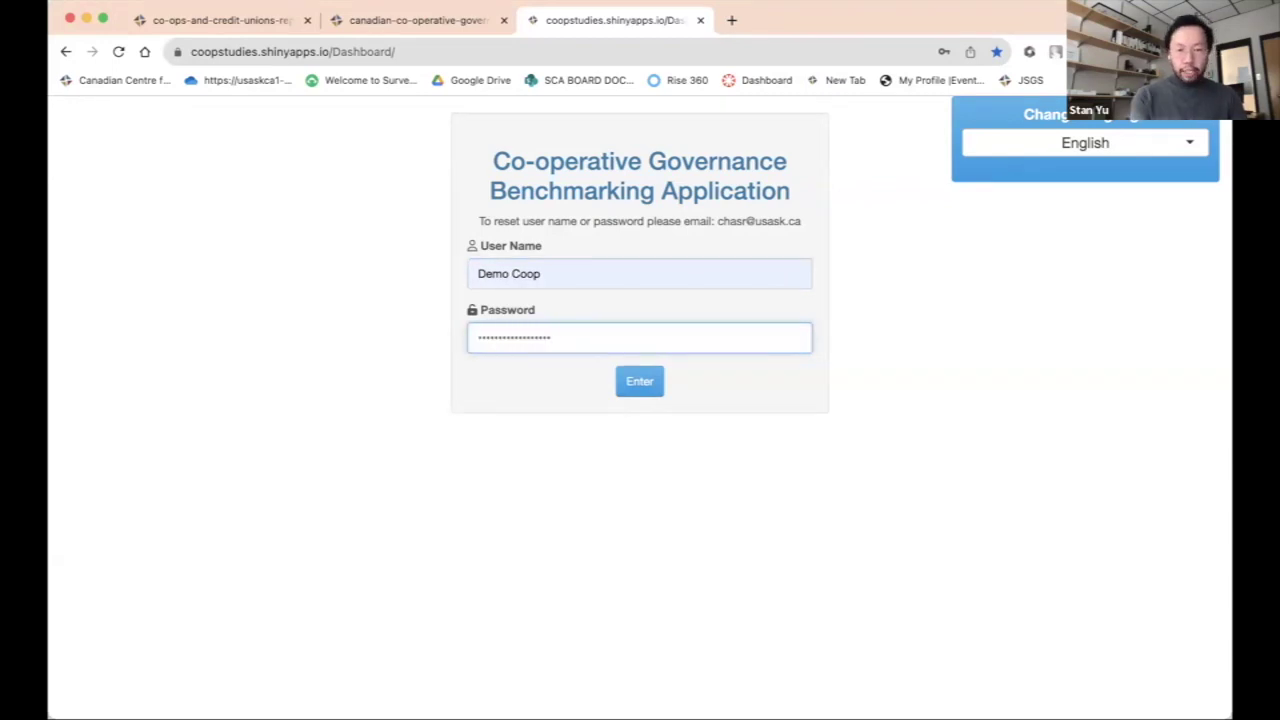
click(624, 394)
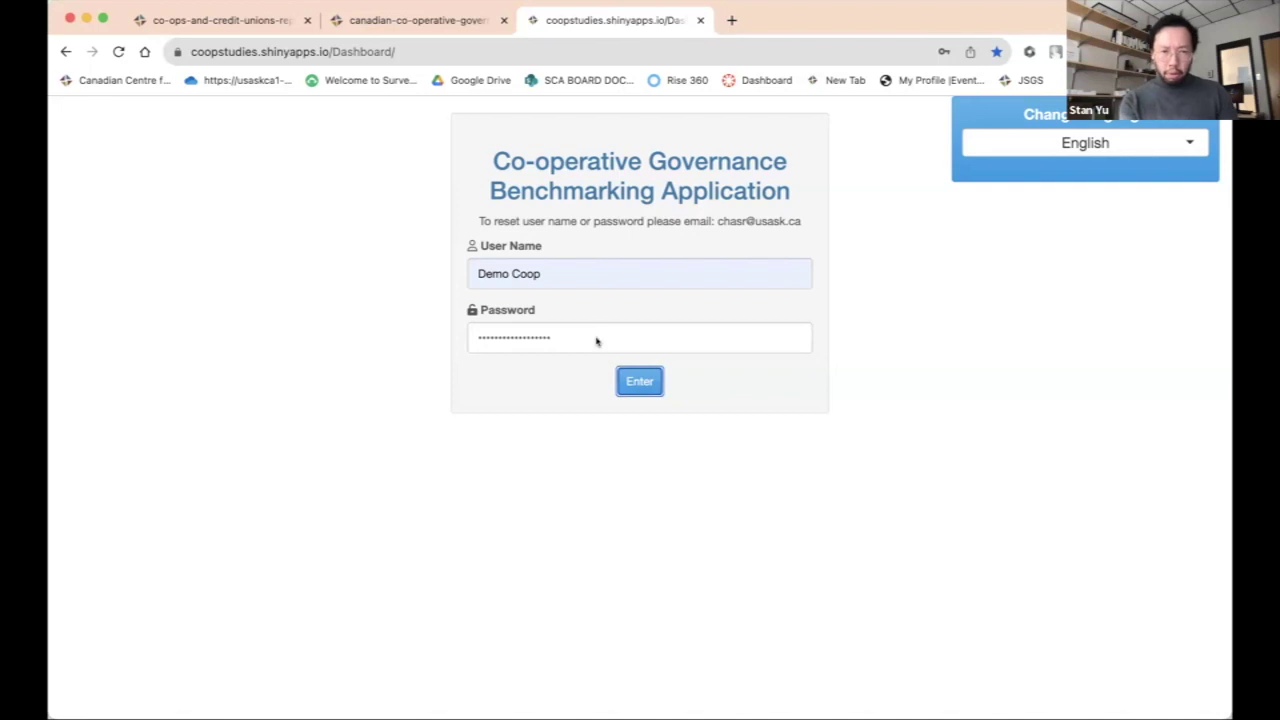
Look over the dashboard's peer group creation section and its list of comparison selections by theme.
scroll(676, 282, down, 1)
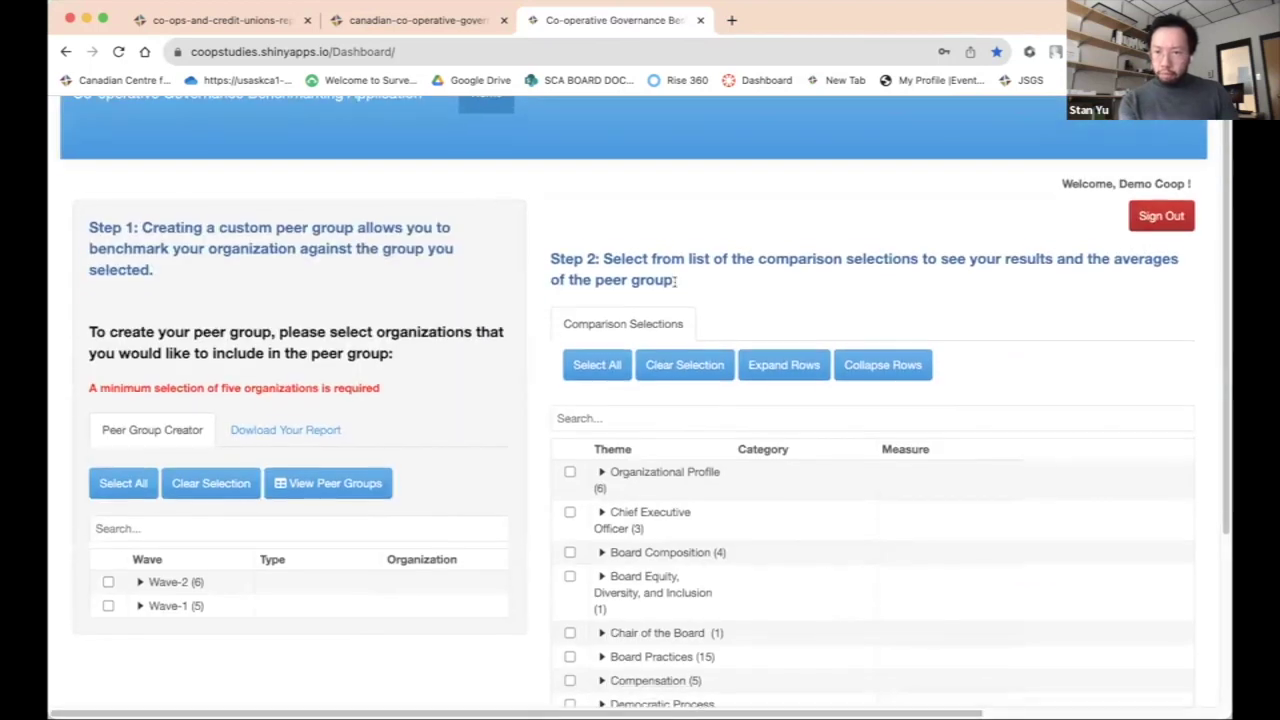
scroll(991, 222, up, 1)
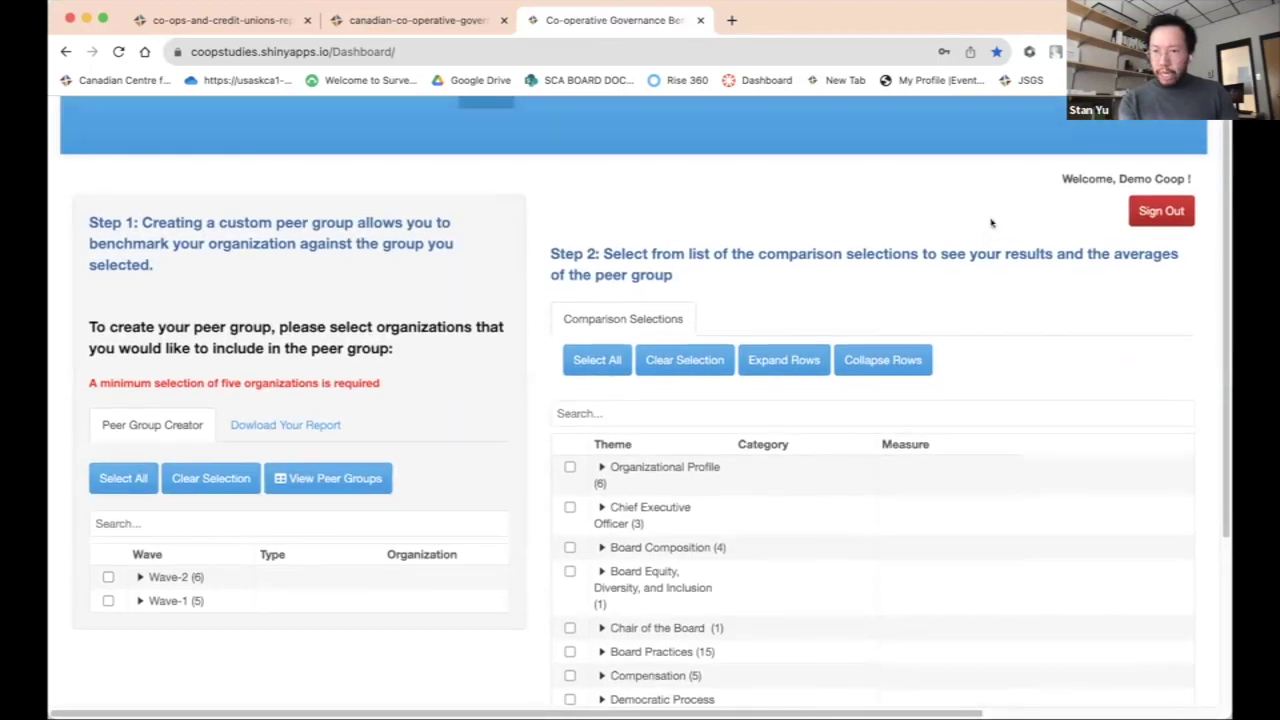
scroll(991, 222, down, 1)
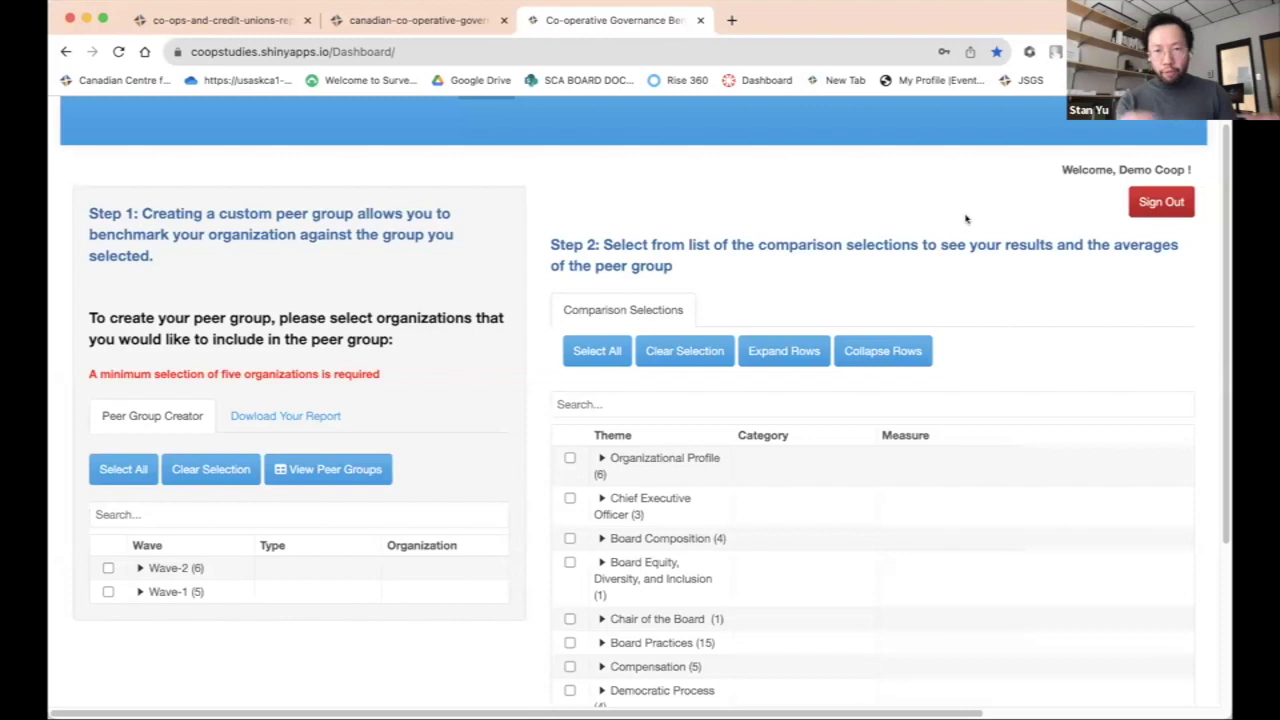
scroll(965, 218, down, 3)
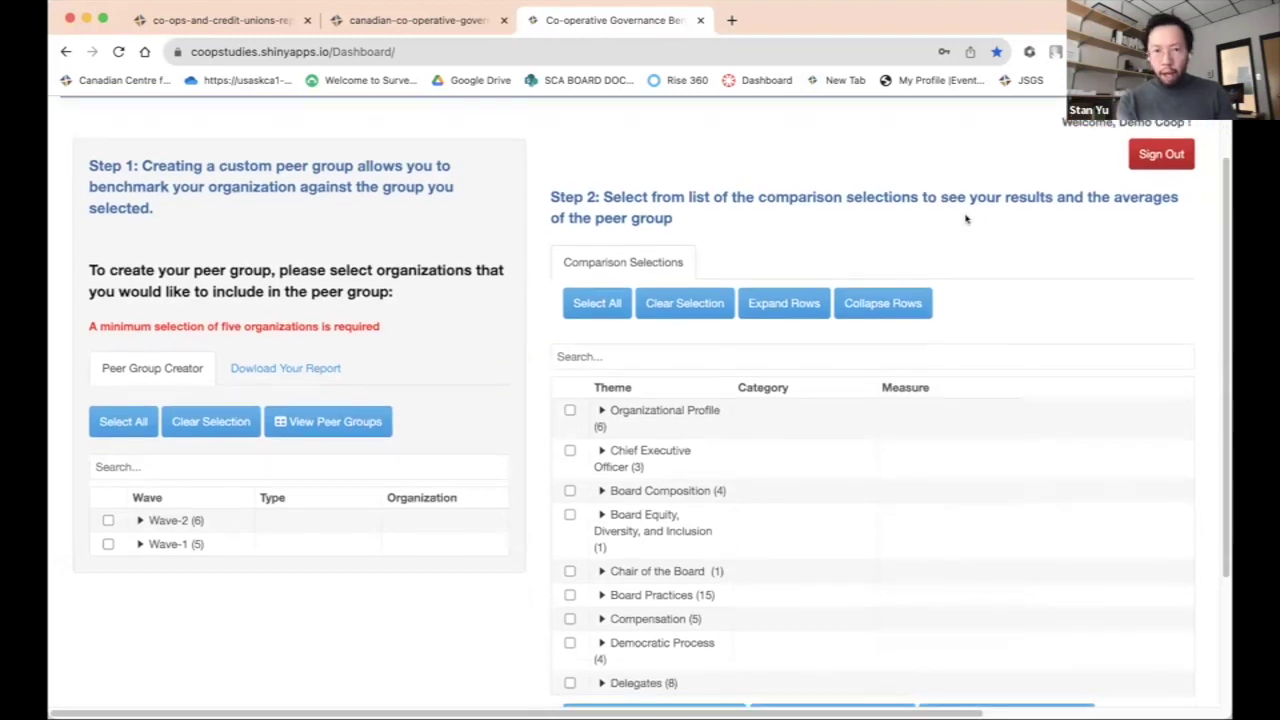
scroll(965, 216, up, 2)
scroll(965, 215, down, 2)
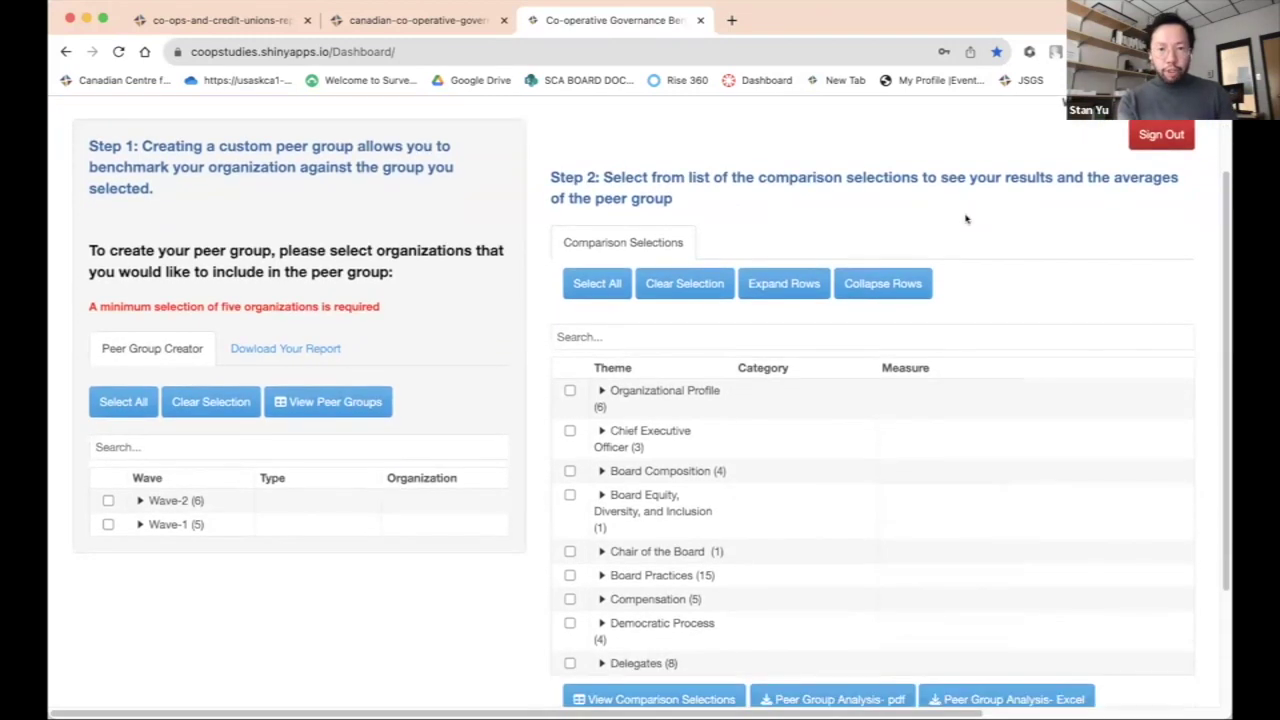
scroll(955, 245, up, 1)
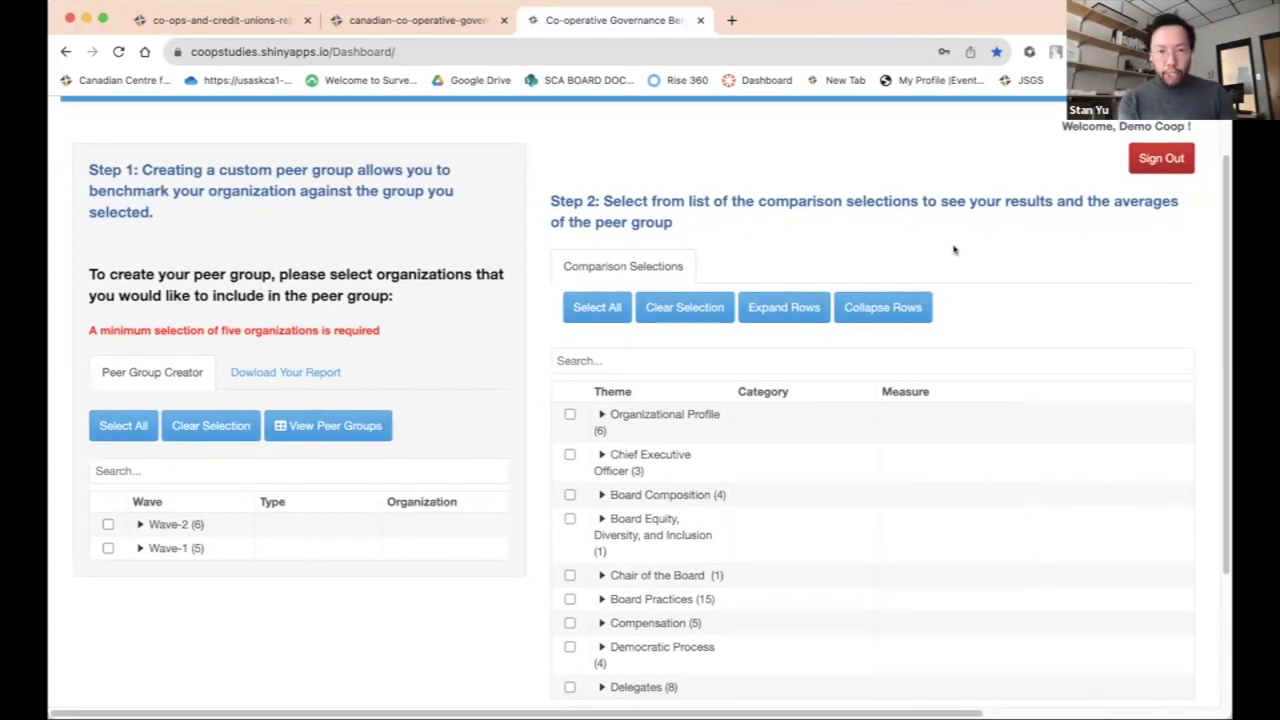
scroll(955, 250, down, 1)
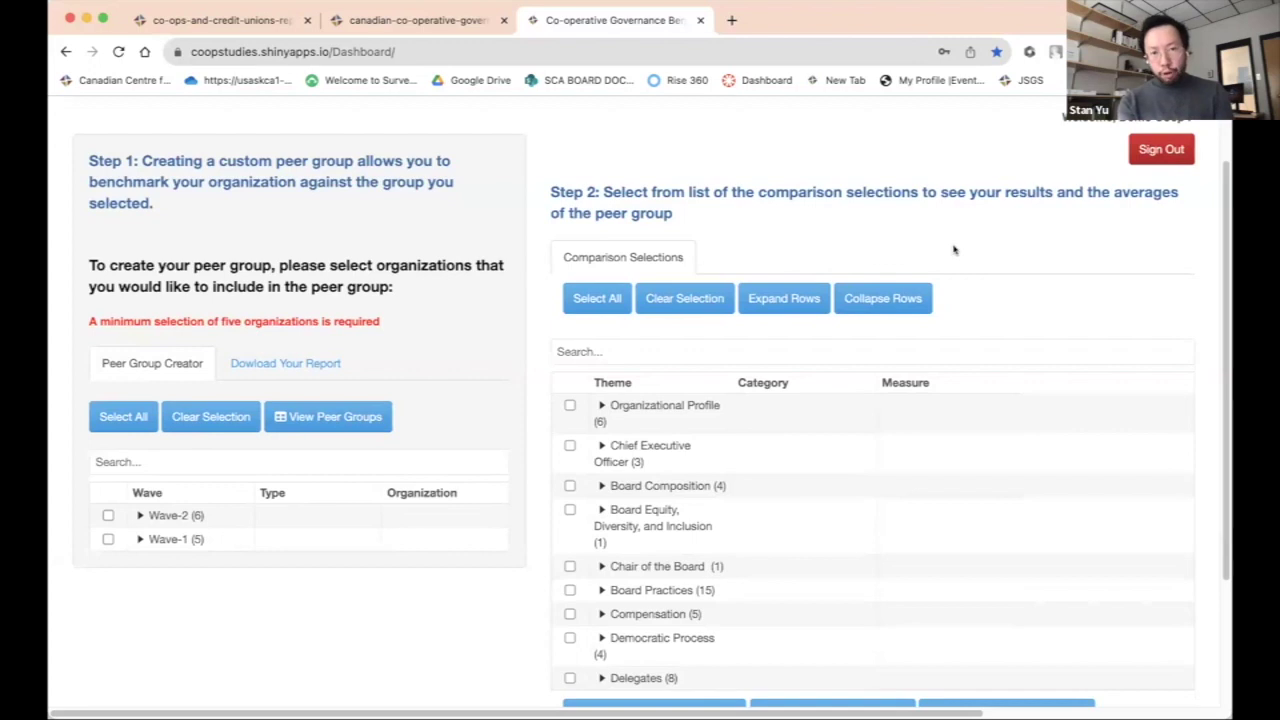
scroll(955, 250, down, 1)
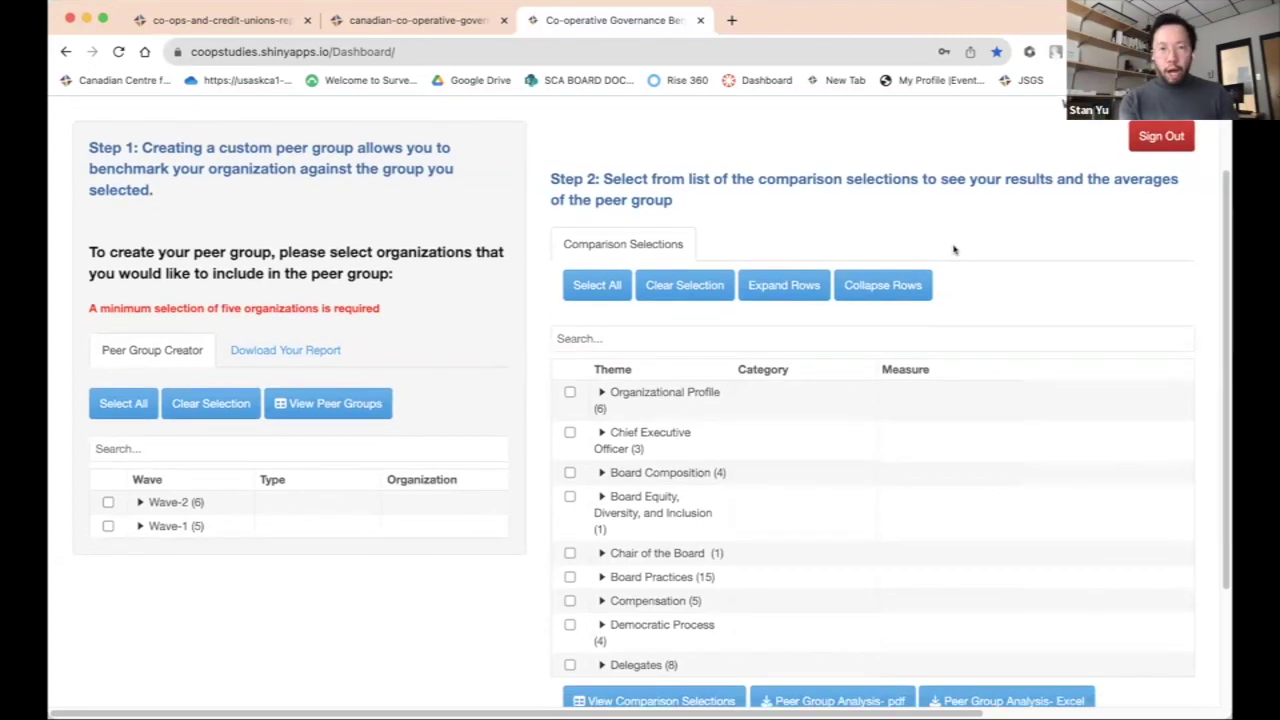
scroll(955, 250, down, 1)
scroll(955, 250, down, 3)
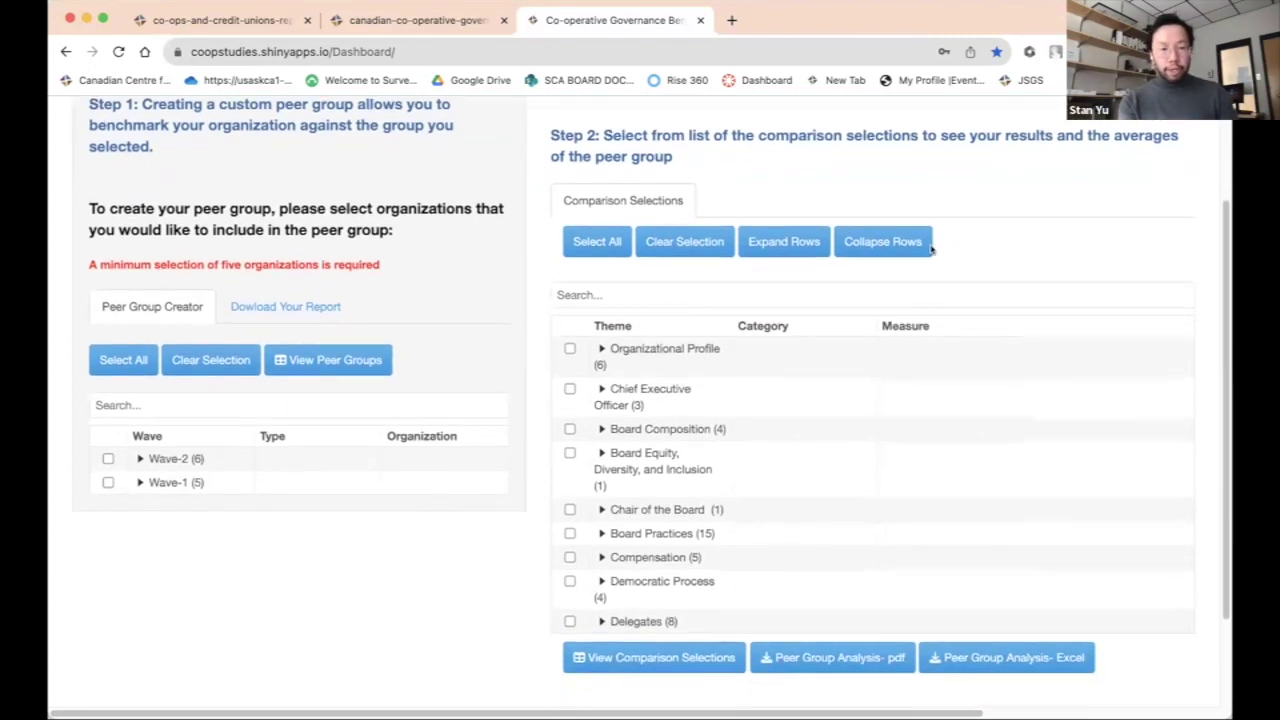
Expand Wave-2 and its Credit Unions type in the peer group creator and review the listed organizations.
click(138, 458)
scroll(138, 458, down, 5)
scroll(138, 458, up, 1)
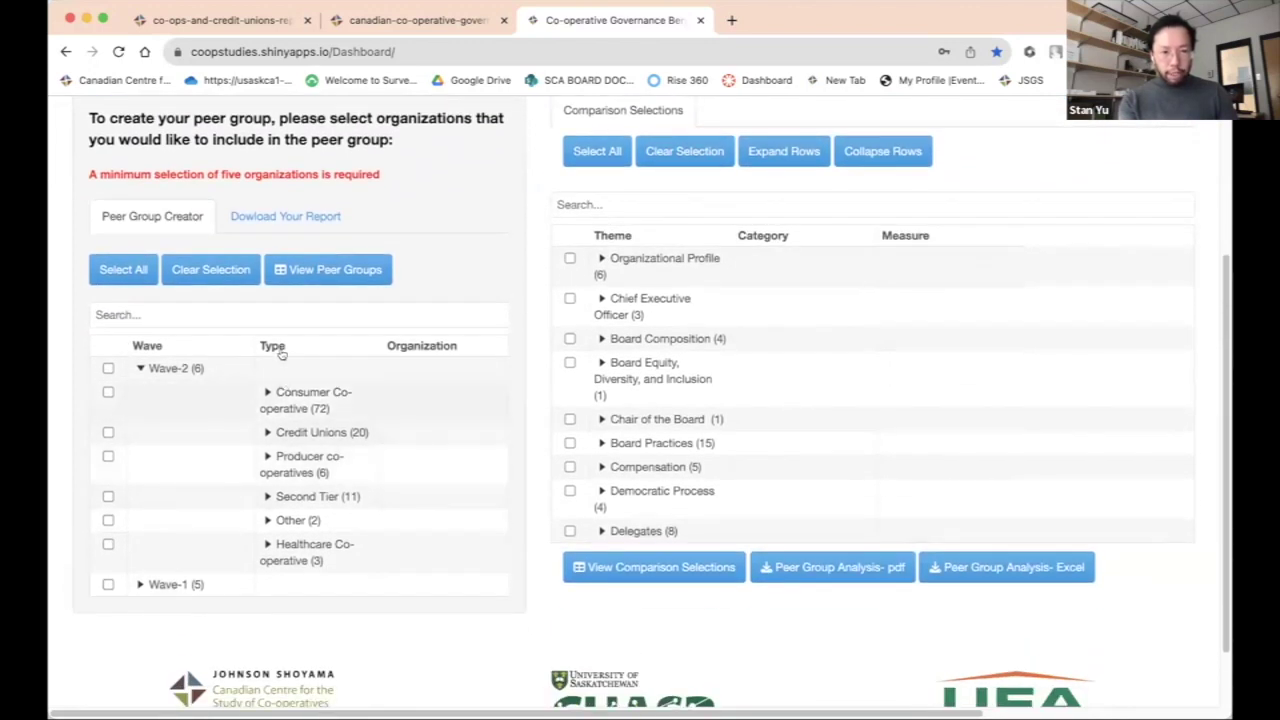
click(268, 433)
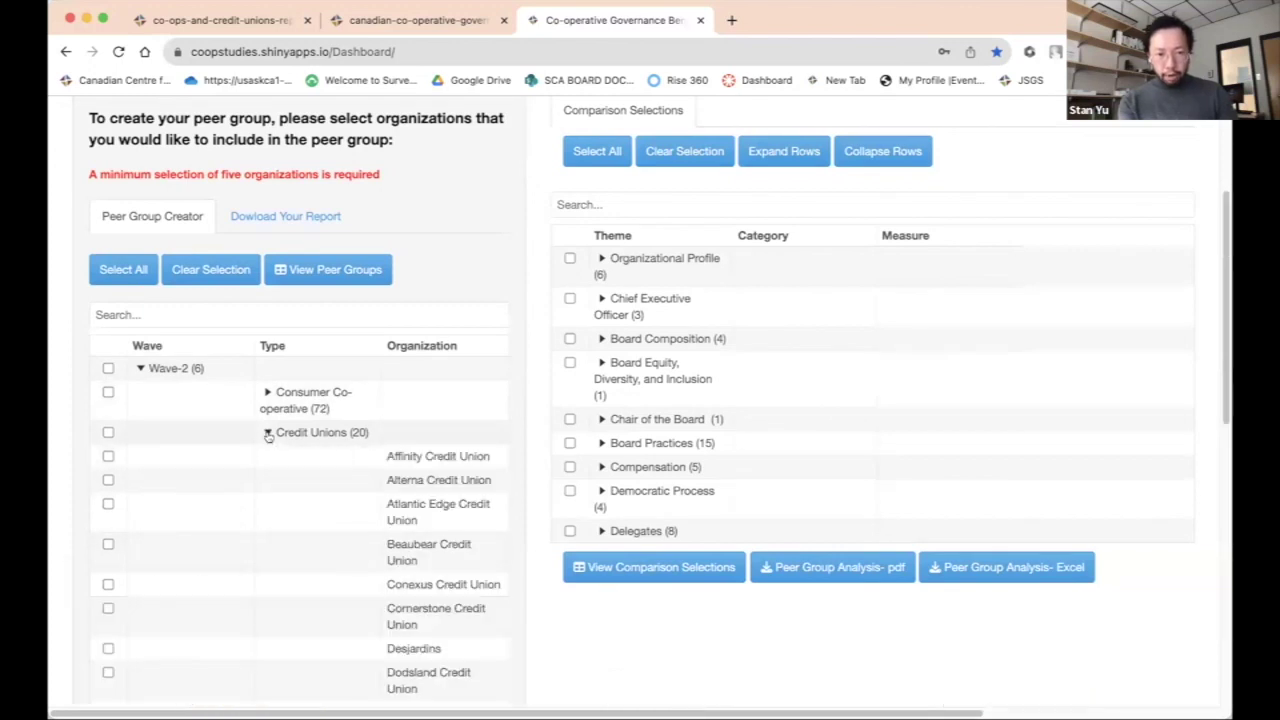
scroll(268, 435, down, 4)
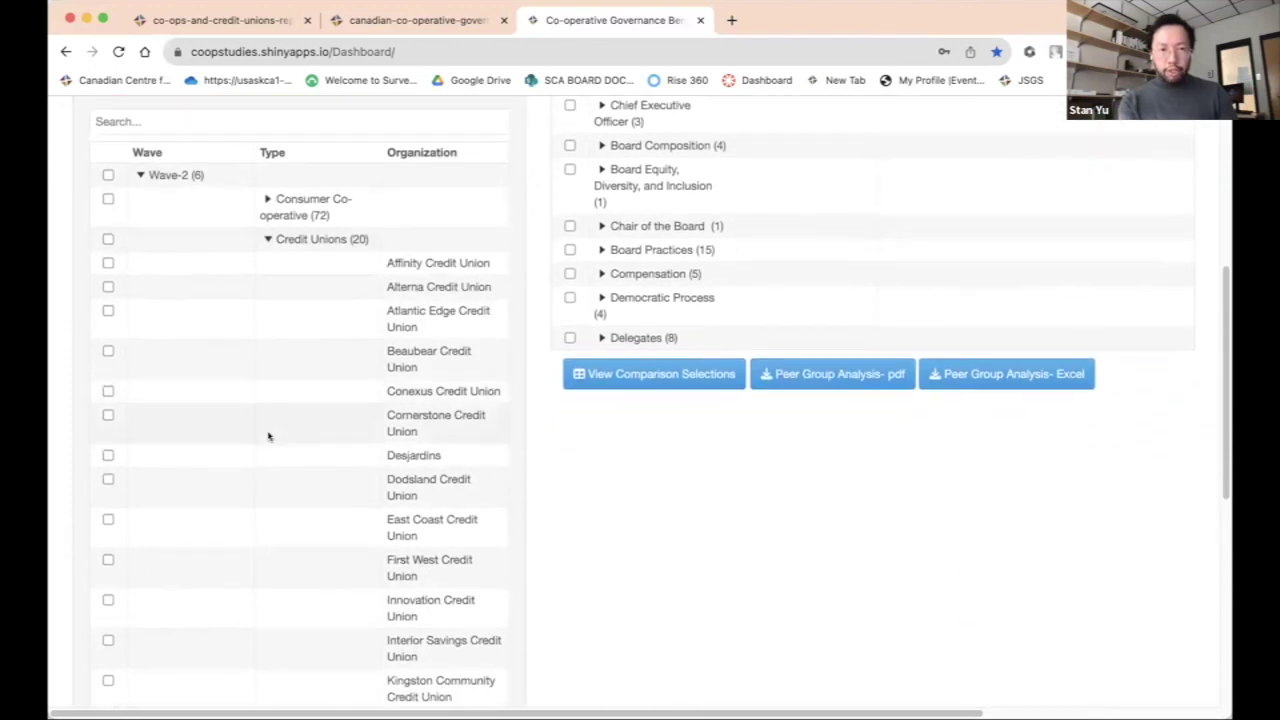
scroll(268, 435, down, 4)
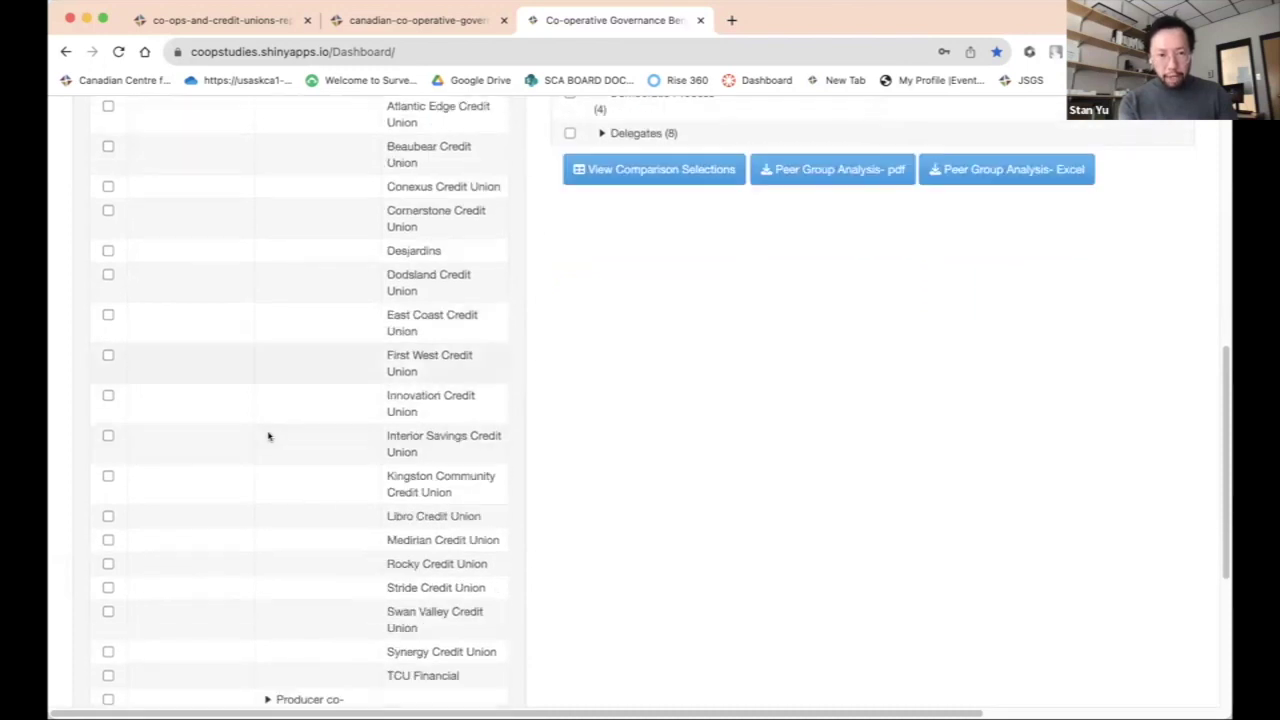
scroll(268, 436, down, 5)
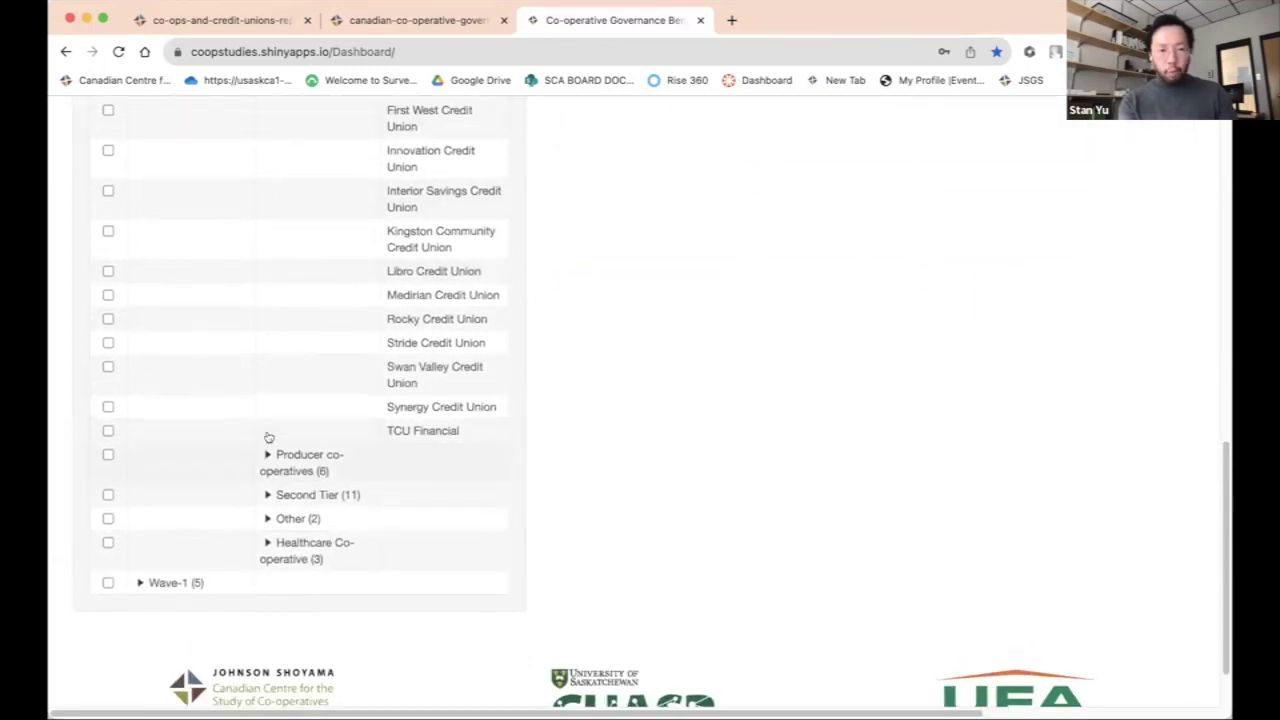
Expand Wave-1 and its Retail co-operatives type to examine the organizations listed there.
click(140, 582)
scroll(140, 581, down, 2)
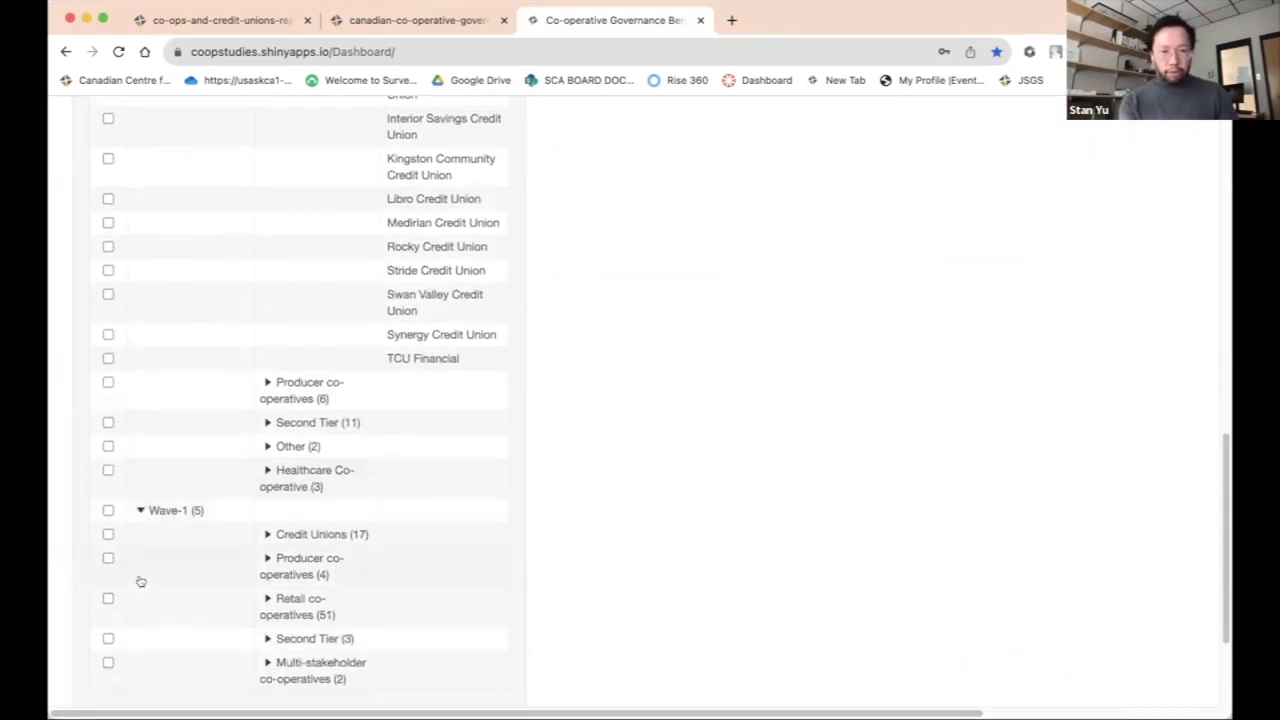
scroll(138, 580, down, 2)
scroll(220, 520, down, 1)
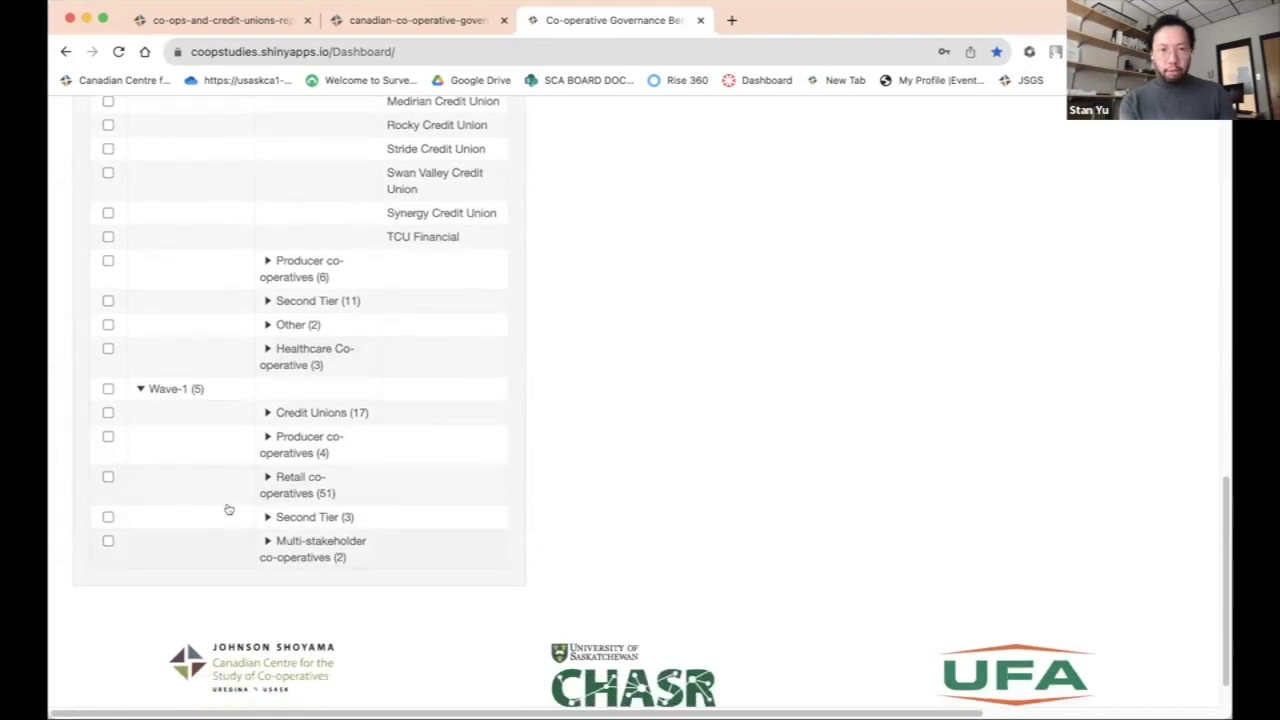
scroll(237, 460, down, 1)
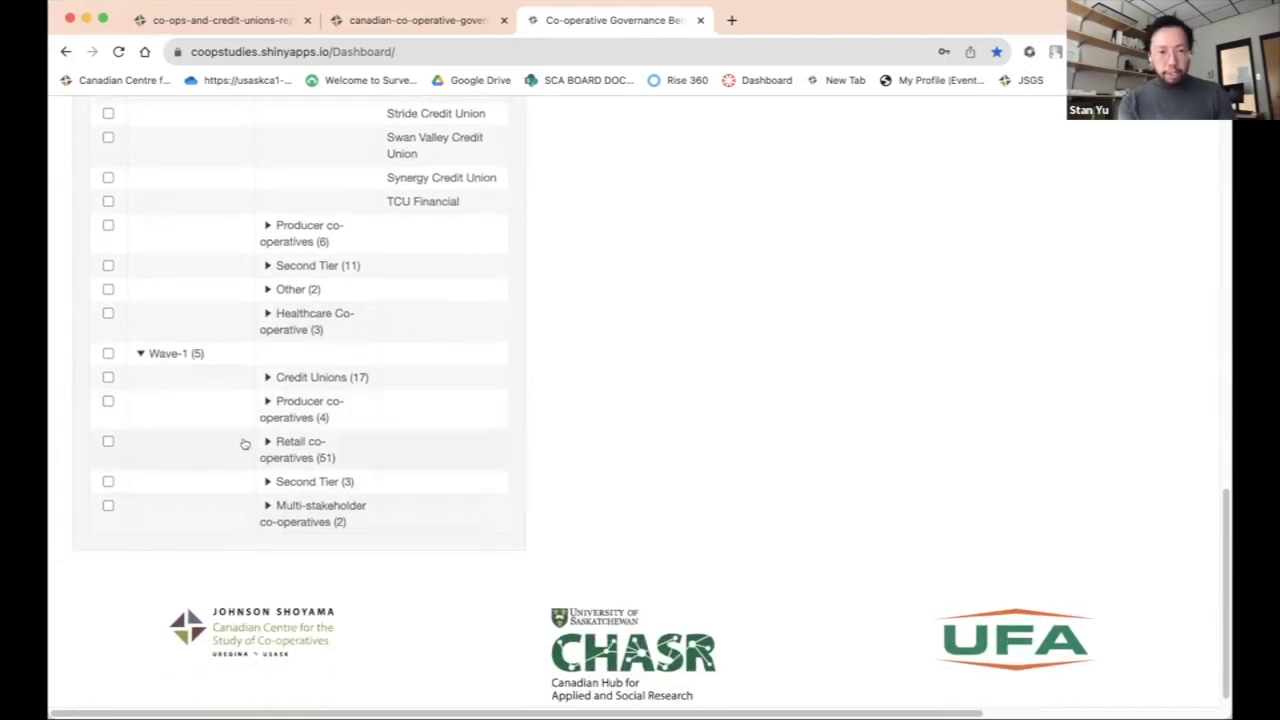
scroll(276, 406, down, 1)
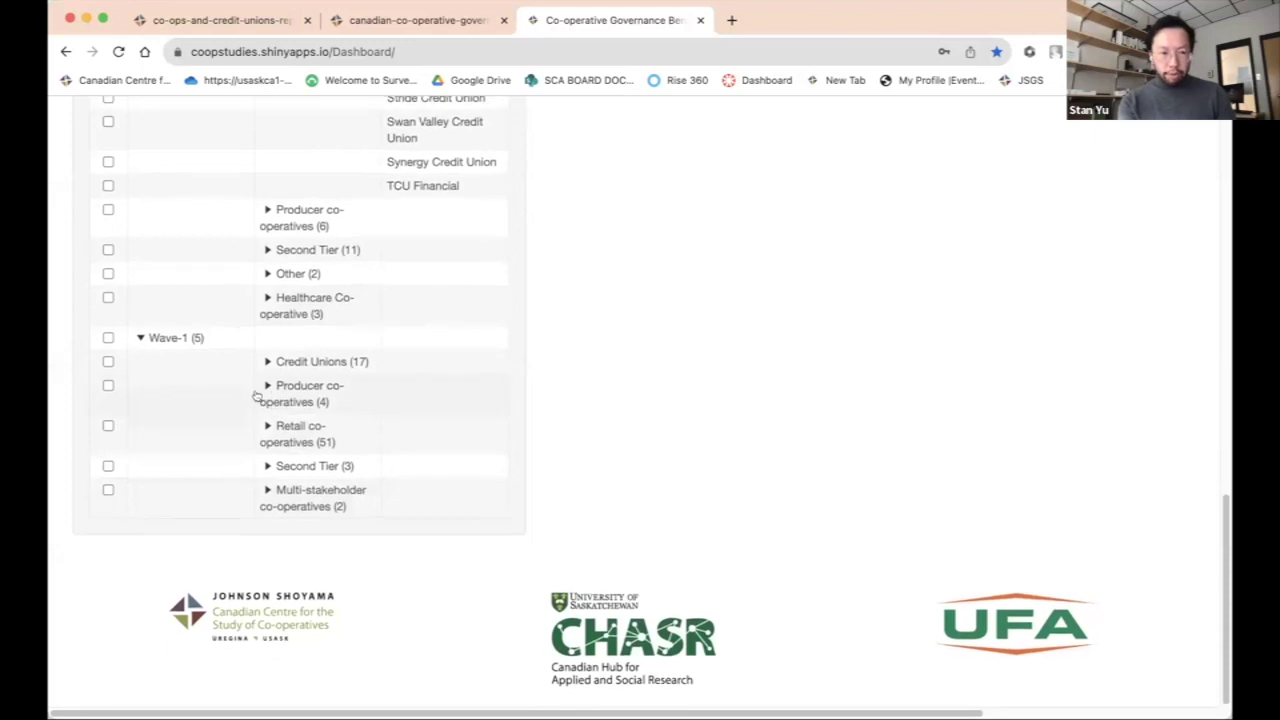
click(262, 429)
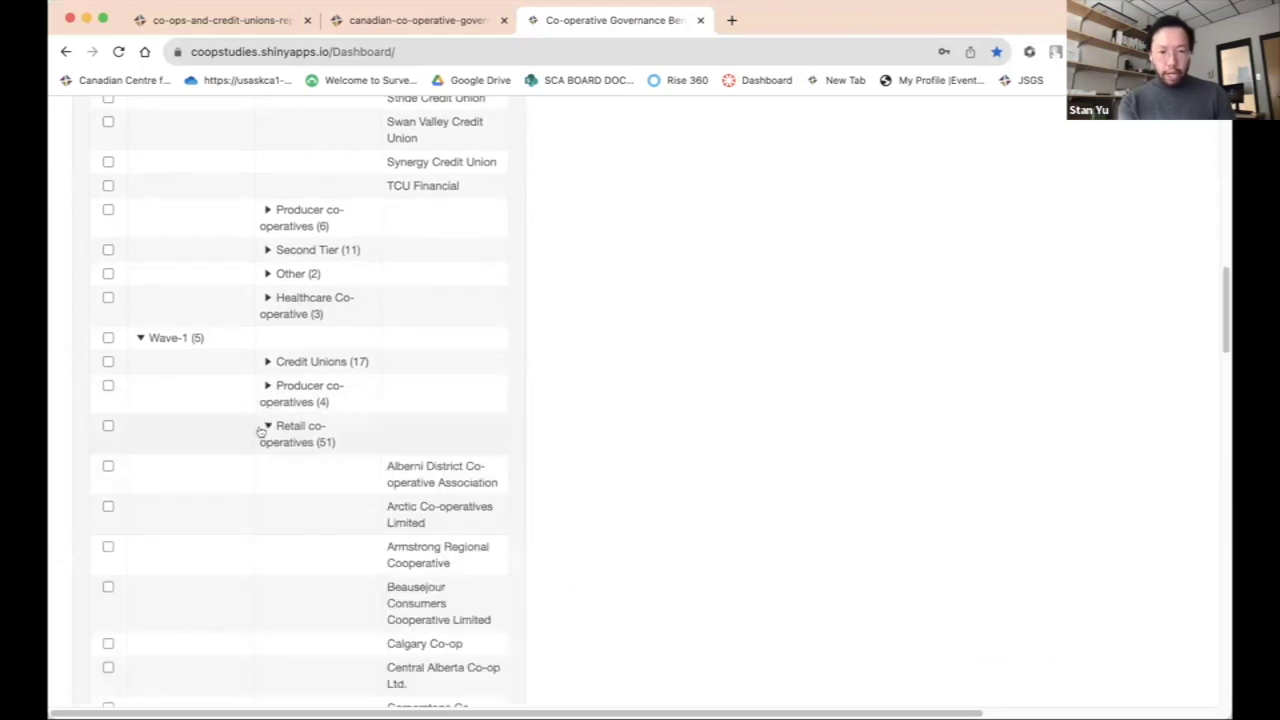
scroll(263, 431, down, 5)
Include all Wave-2 credit unions in the peer group.
scroll(263, 431, up, 15)
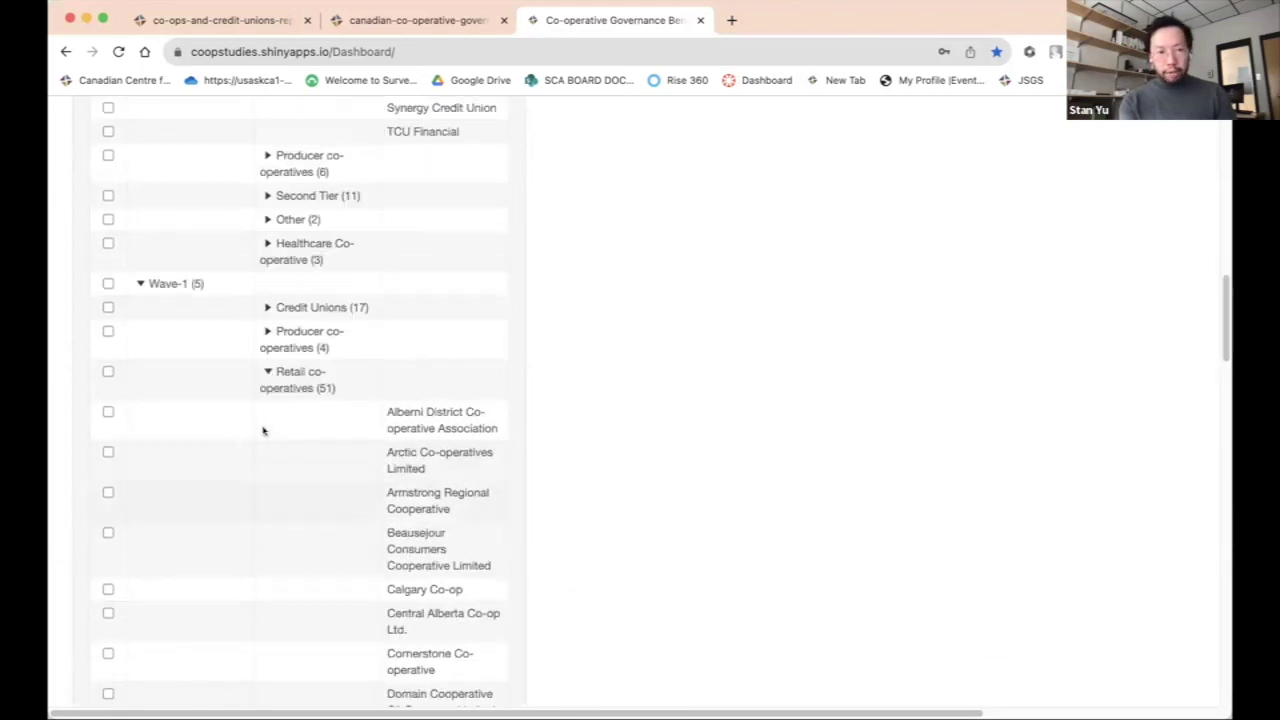
scroll(263, 431, up, 5)
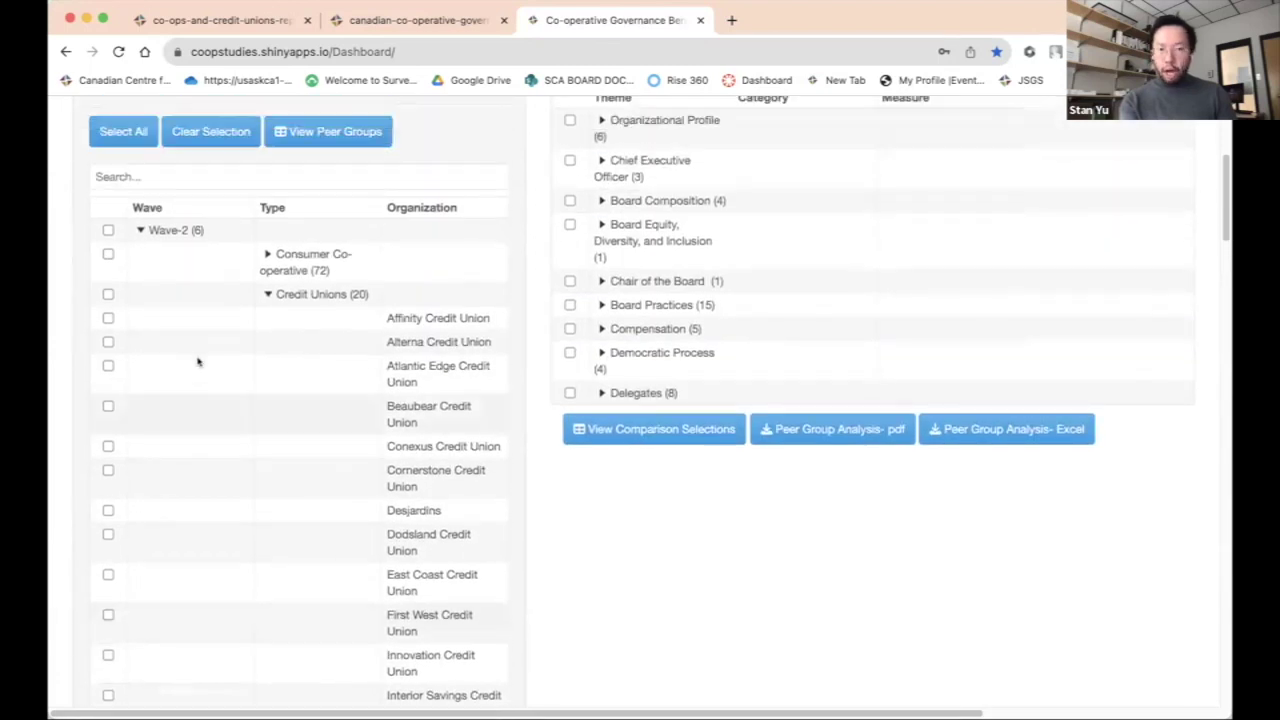
click(108, 293)
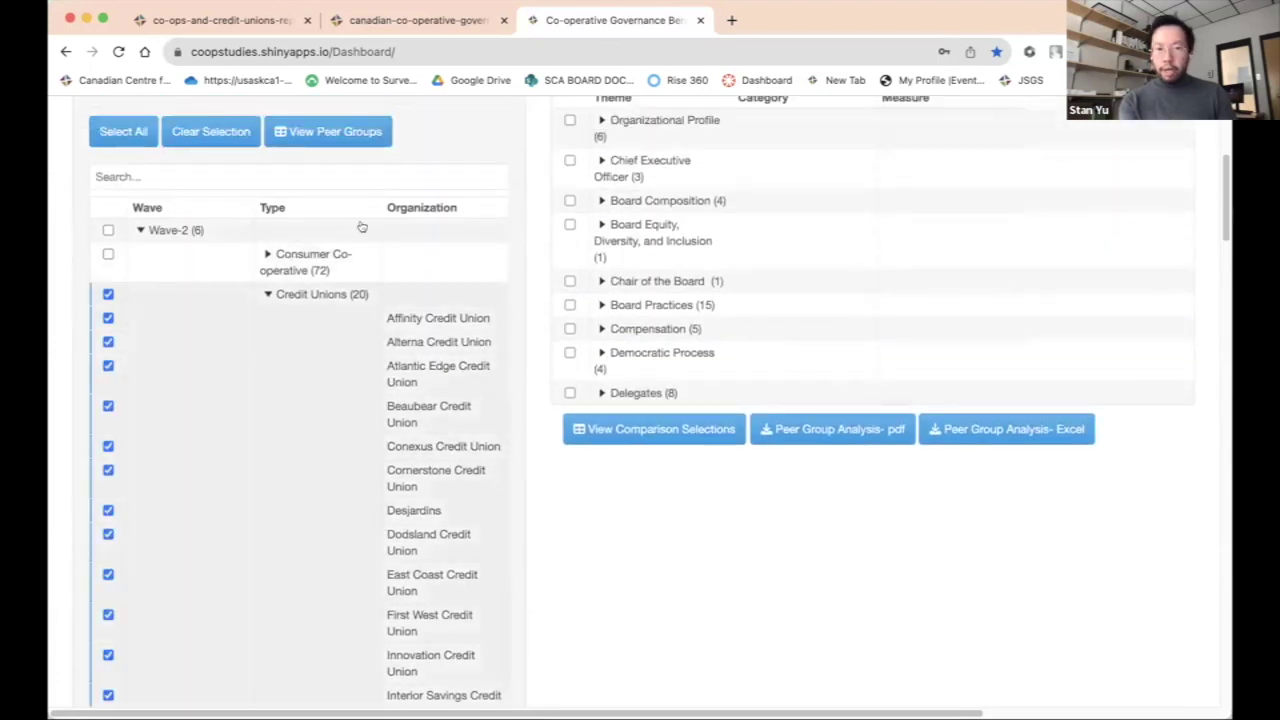
scroll(360, 223, up, 2)
scroll(360, 223, up, 3)
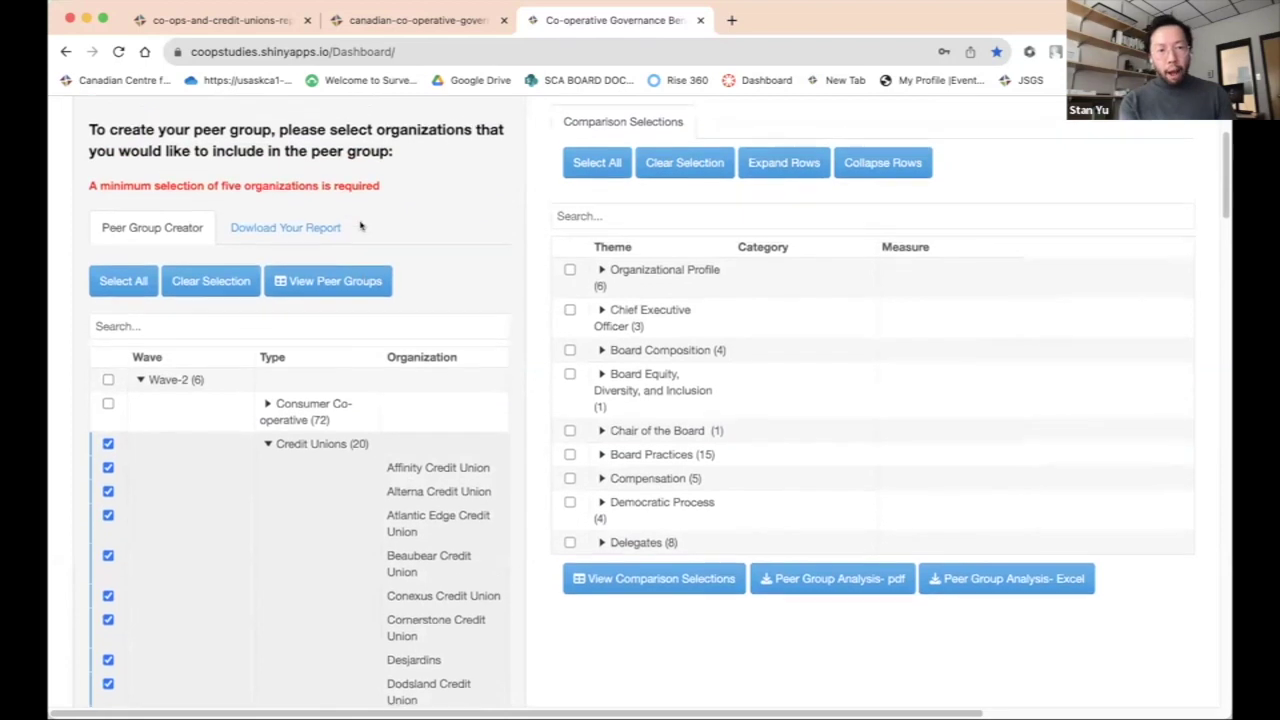
View the Wave1 and Wave2 report download options and return to the organization list for the peer group.
scroll(362, 225, up, 1)
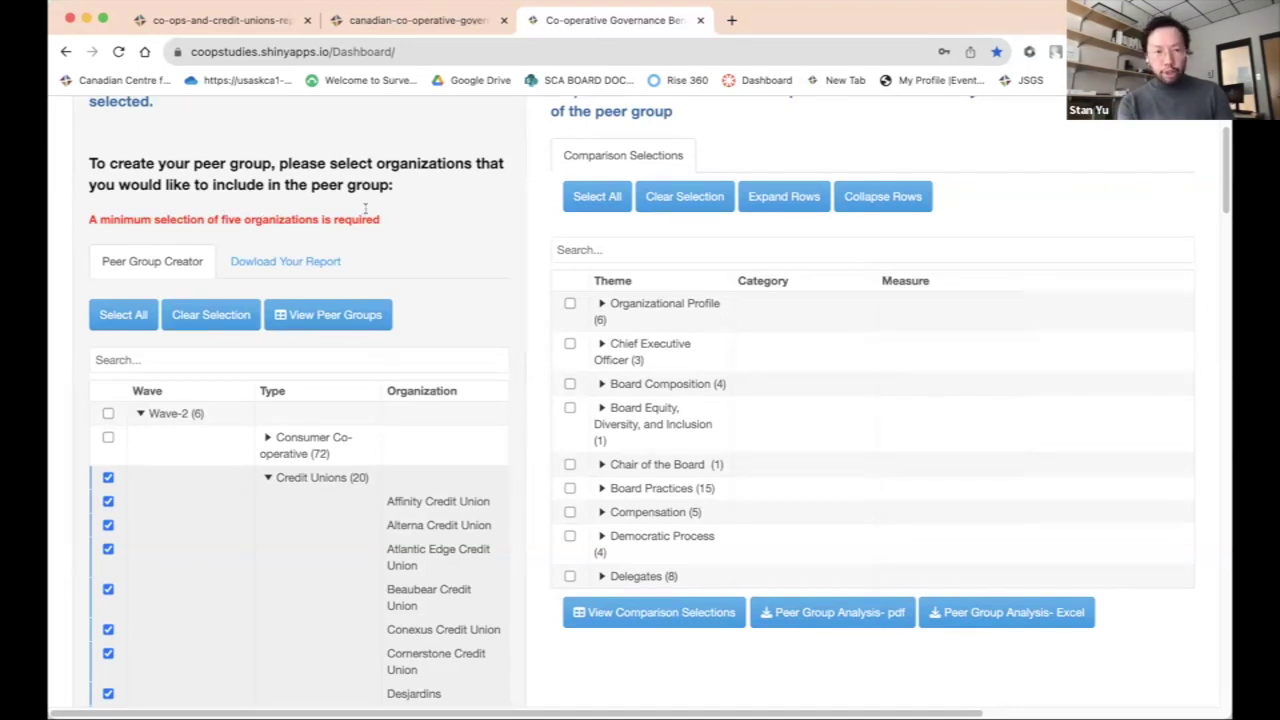
scroll(365, 209, down, 1)
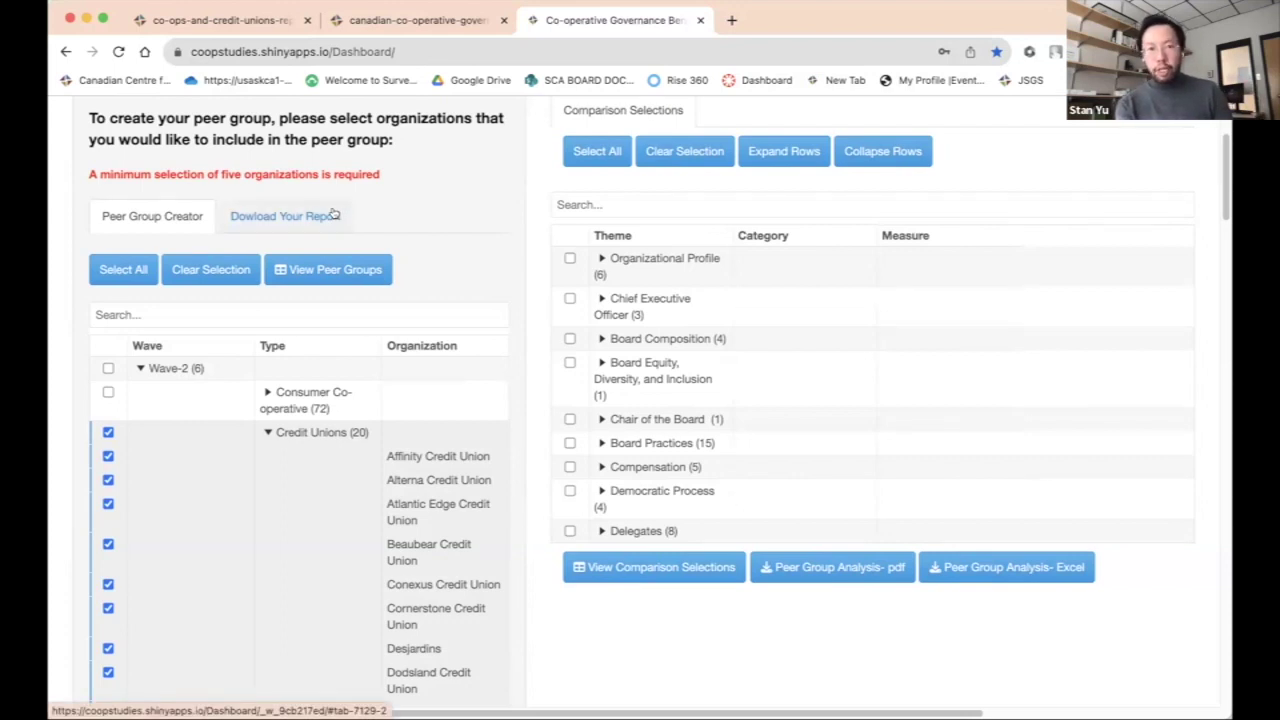
click(333, 214)
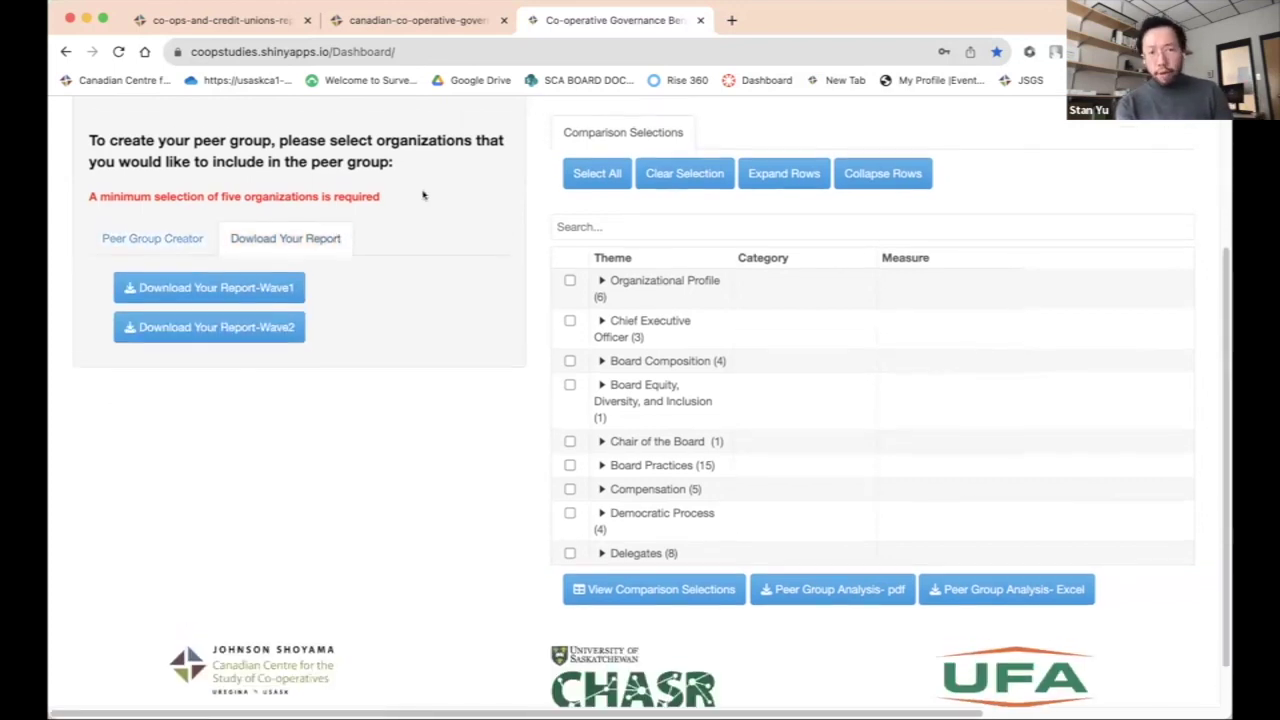
scroll(423, 195, up, 2)
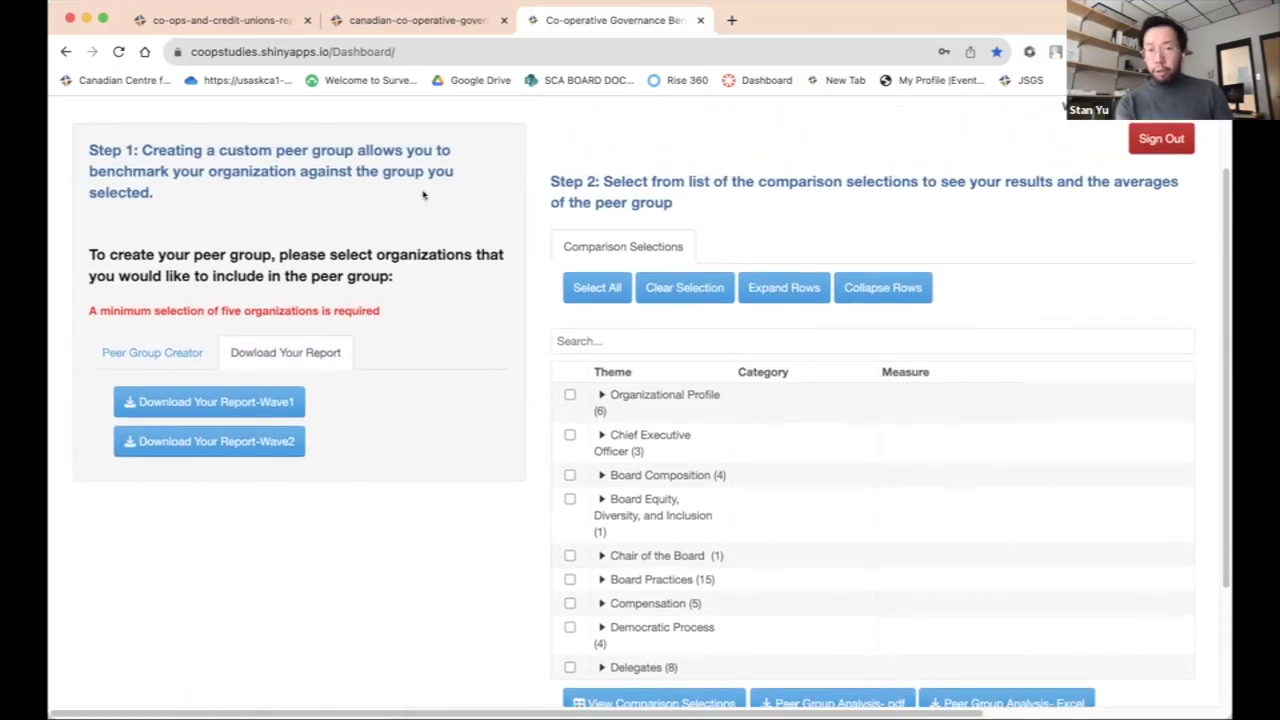
scroll(423, 195, up, 1)
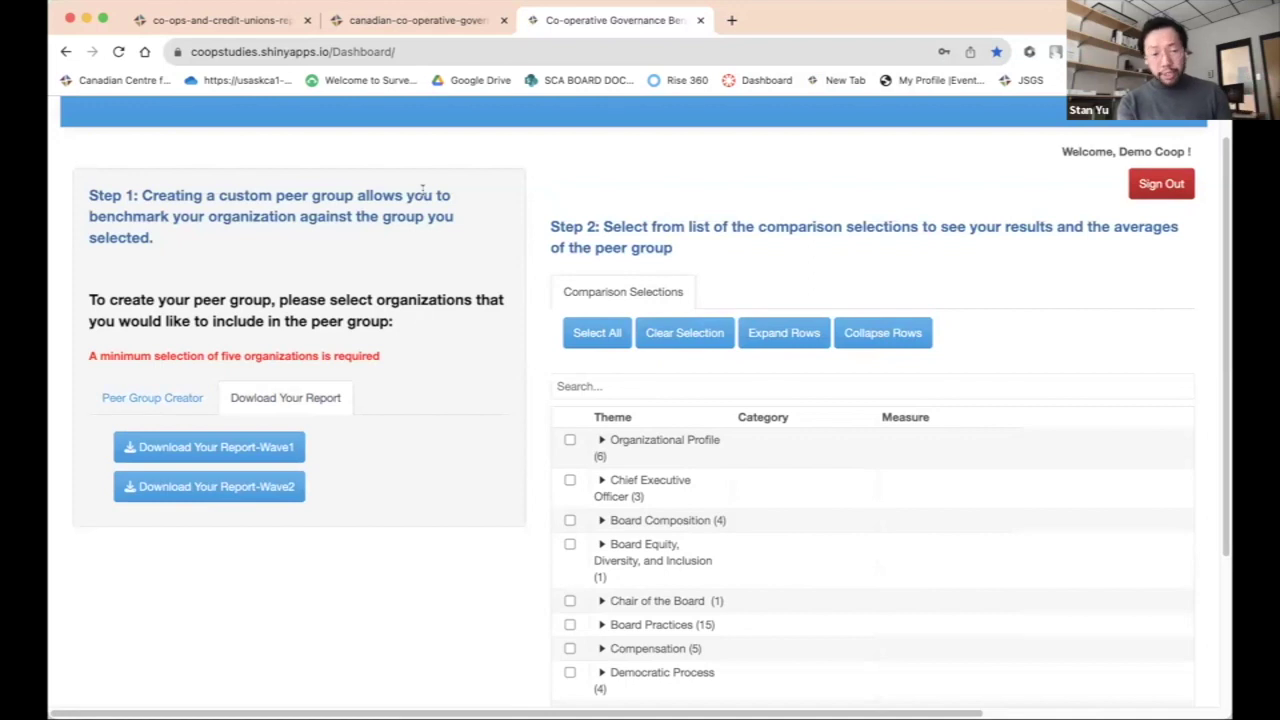
scroll(349, 300, down, 1)
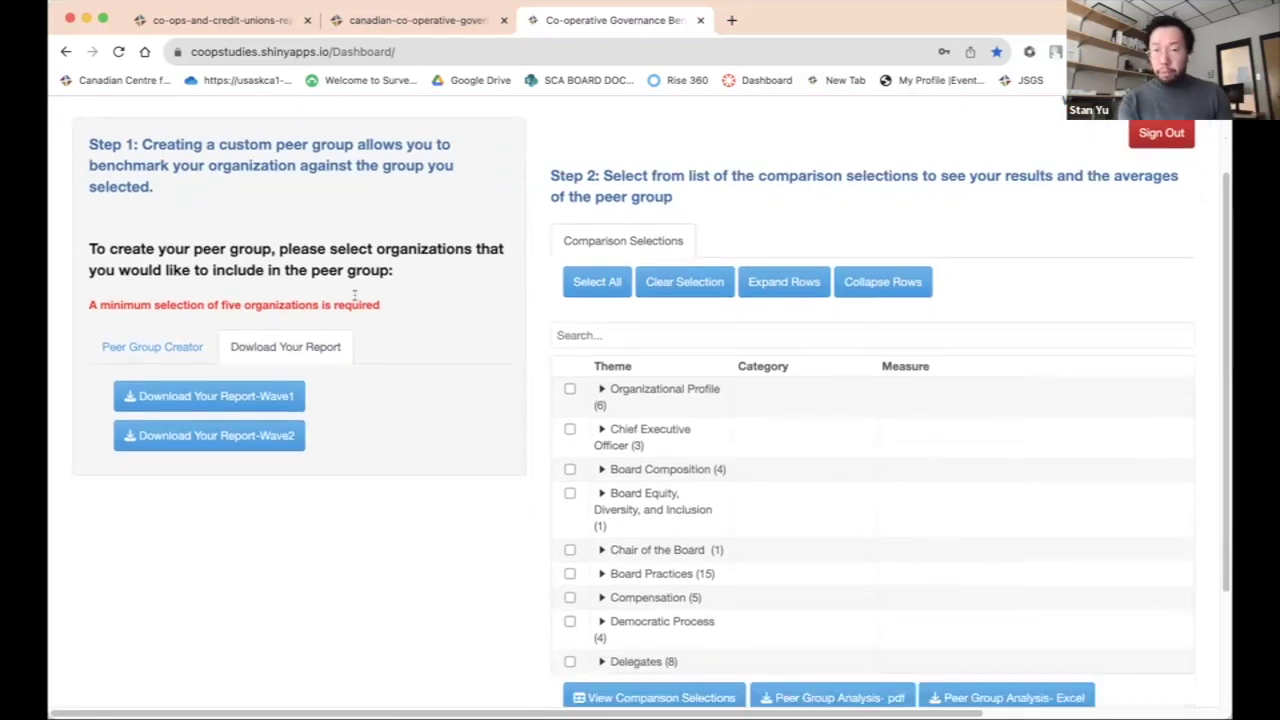
click(199, 347)
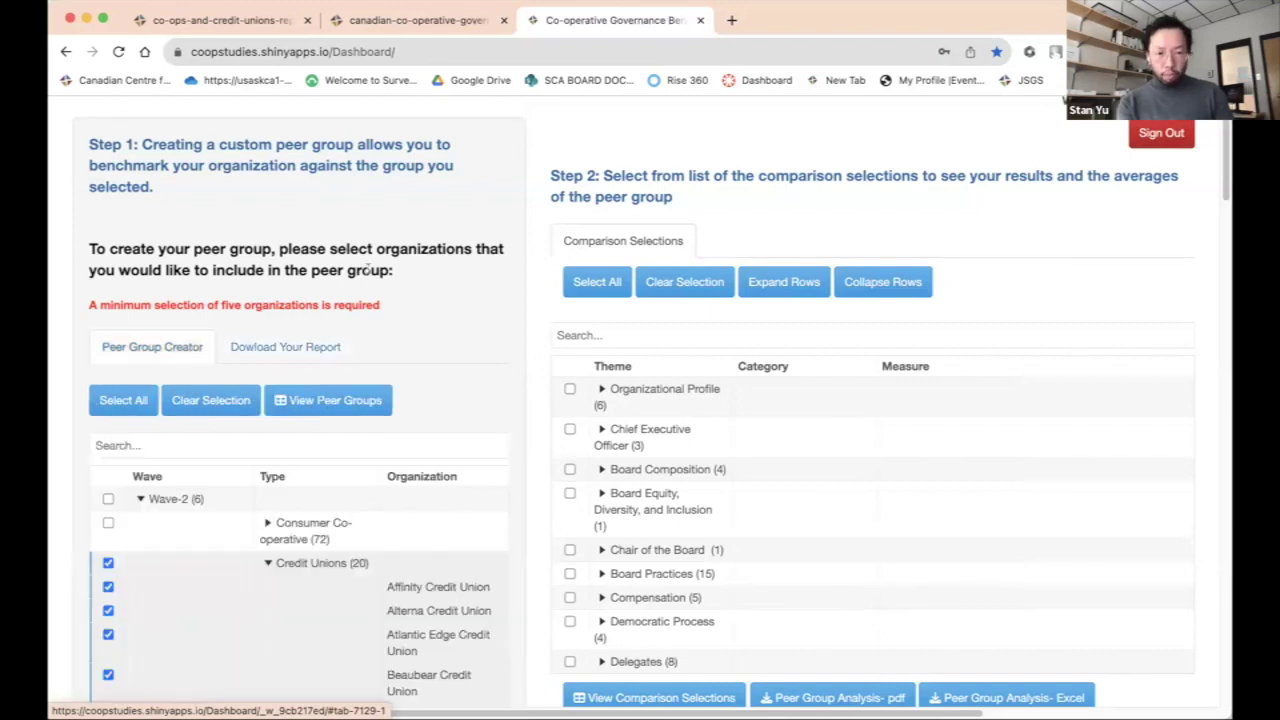
scroll(366, 266, down, 5)
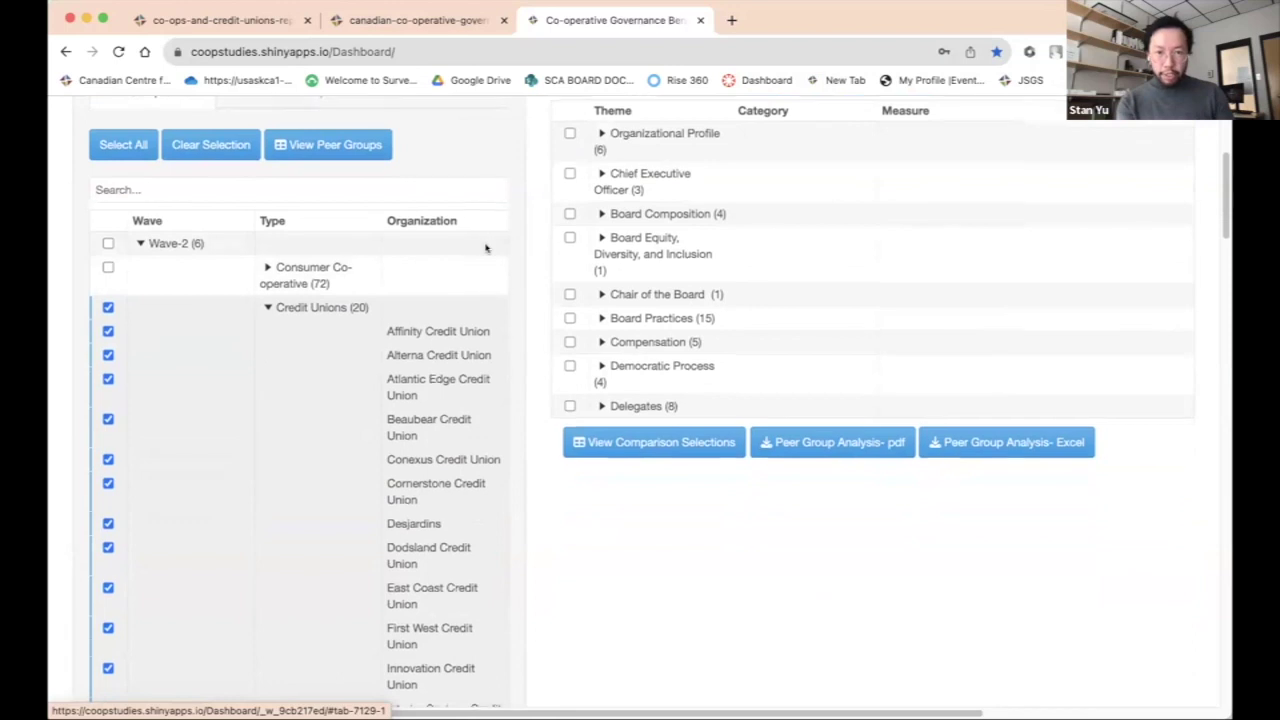
Examine the list of comparison themes, from Organizational Profile to Delegates, alongside the peer group selection.
scroll(484, 248, down, 1)
scroll(525, 243, up, 1)
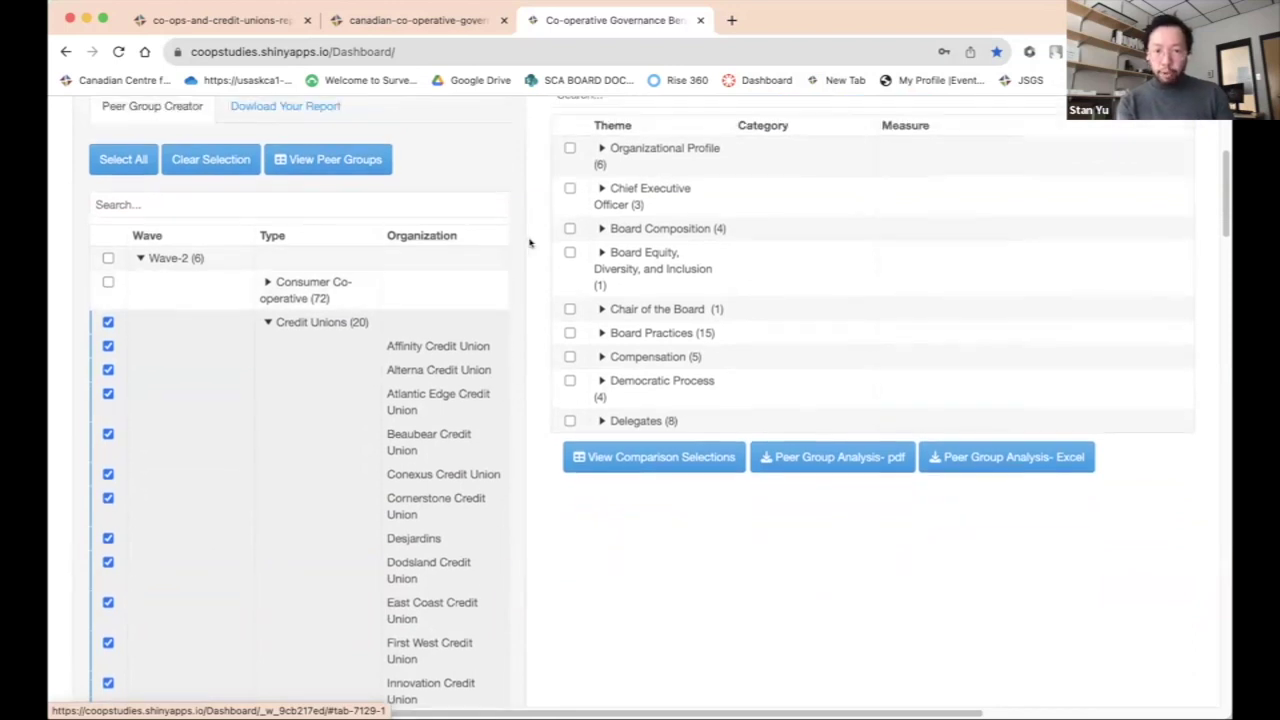
scroll(530, 273, down, 1)
scroll(530, 273, up, 5)
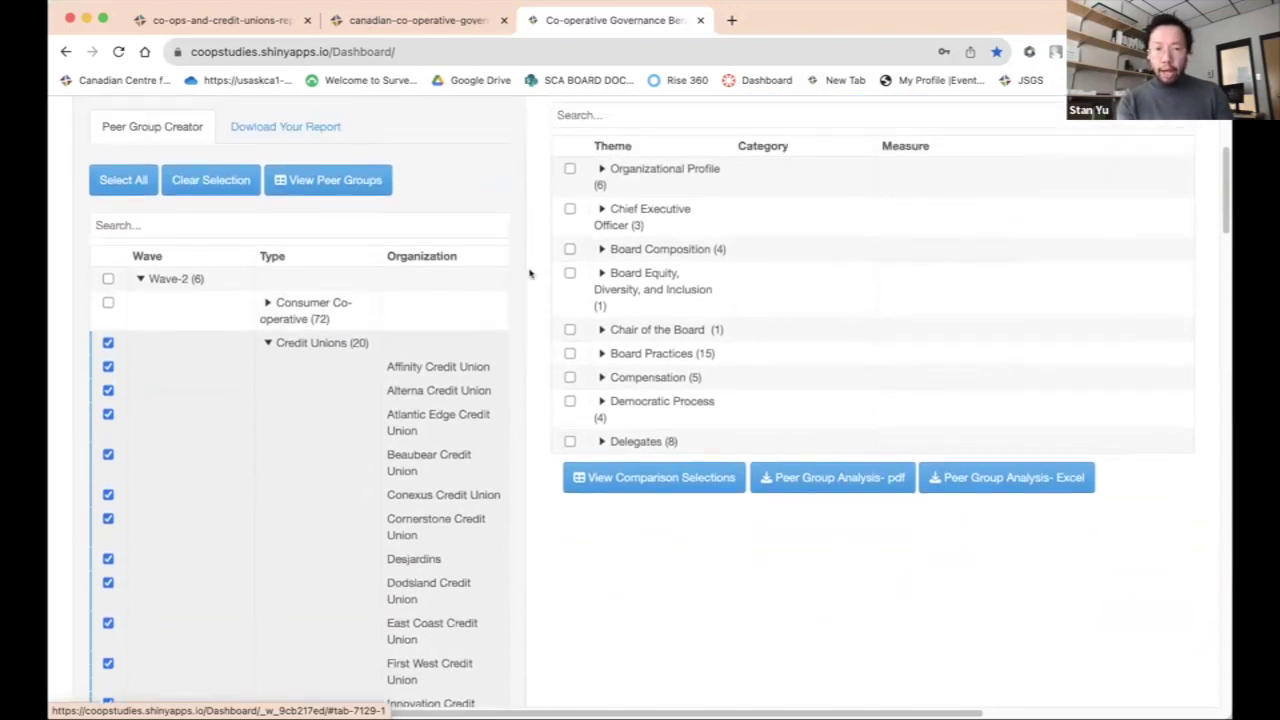
scroll(552, 225, up, 4)
scroll(558, 208, down, 2)
scroll(558, 210, down, 1)
scroll(558, 215, down, 3)
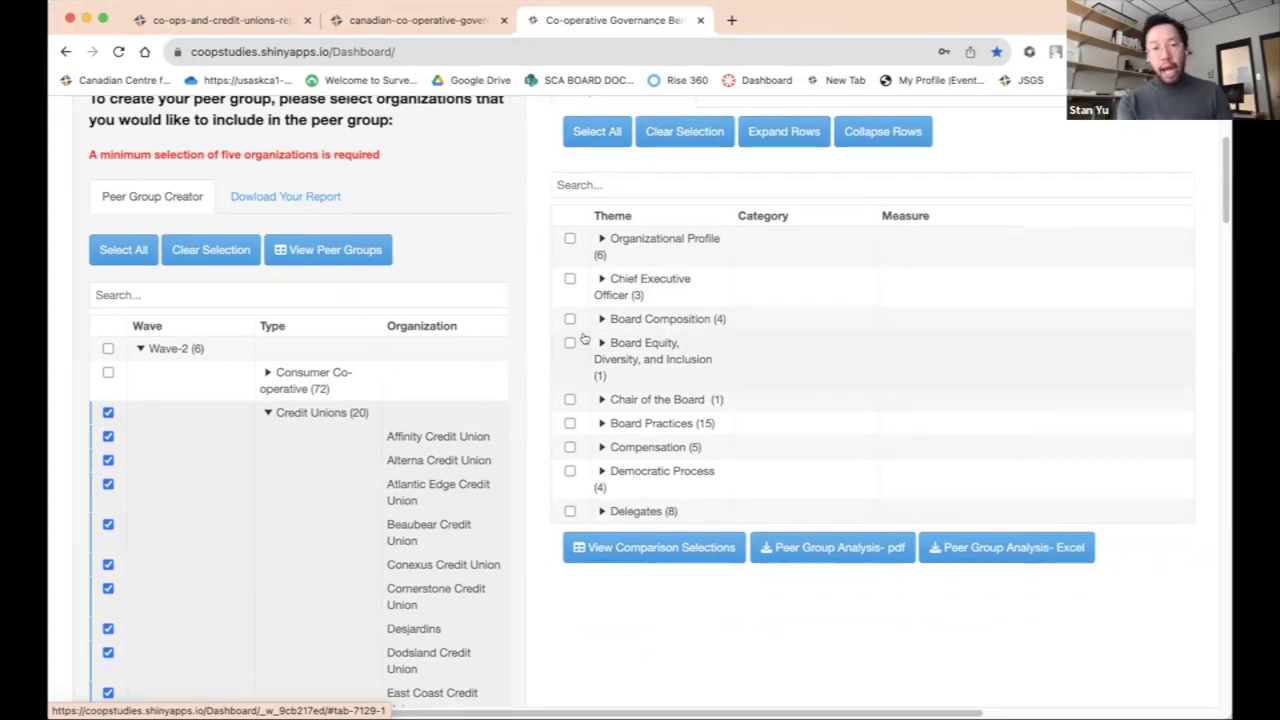
scroll(584, 339, down, 1)
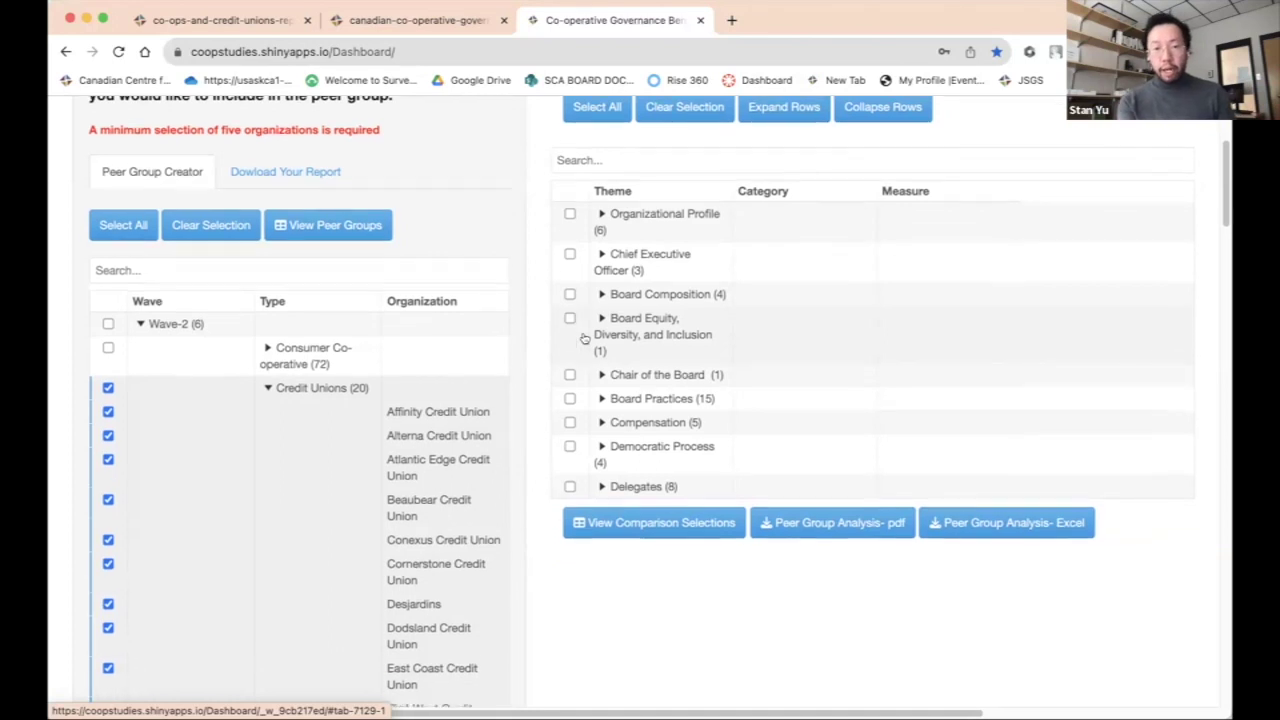
scroll(584, 339, down, 1)
scroll(584, 339, down, 1)
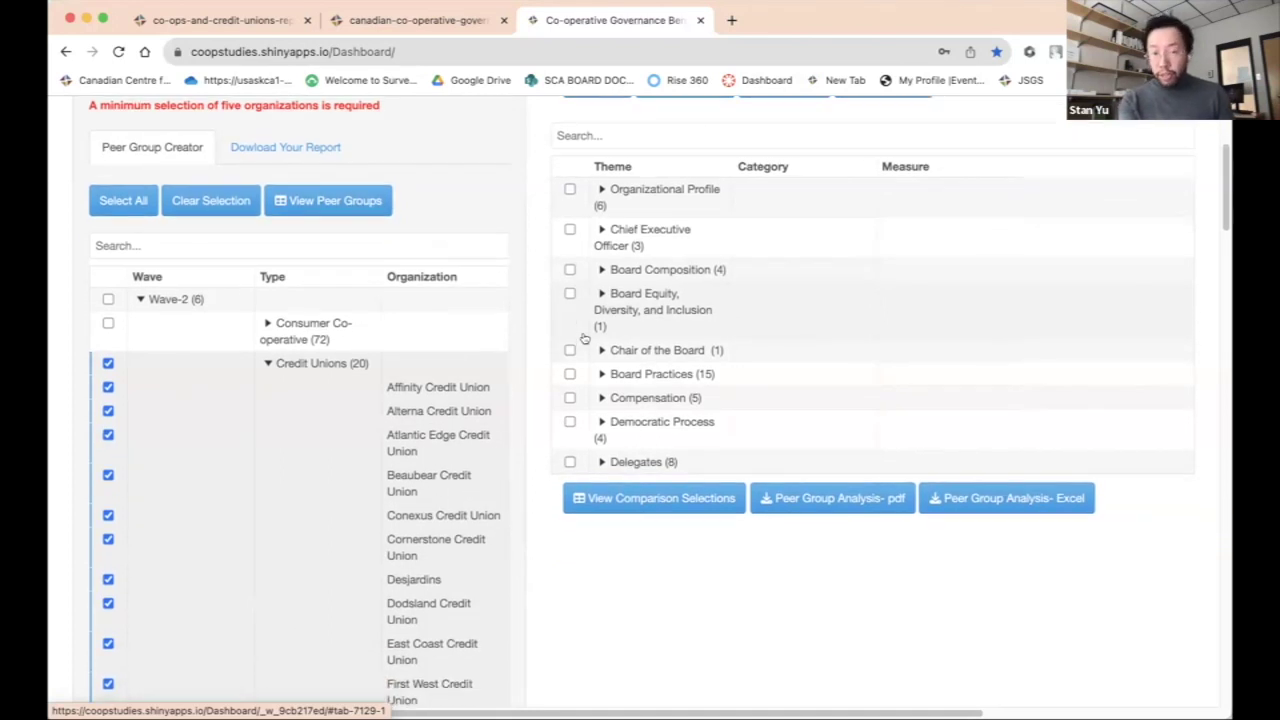
scroll(590, 302, down, 1)
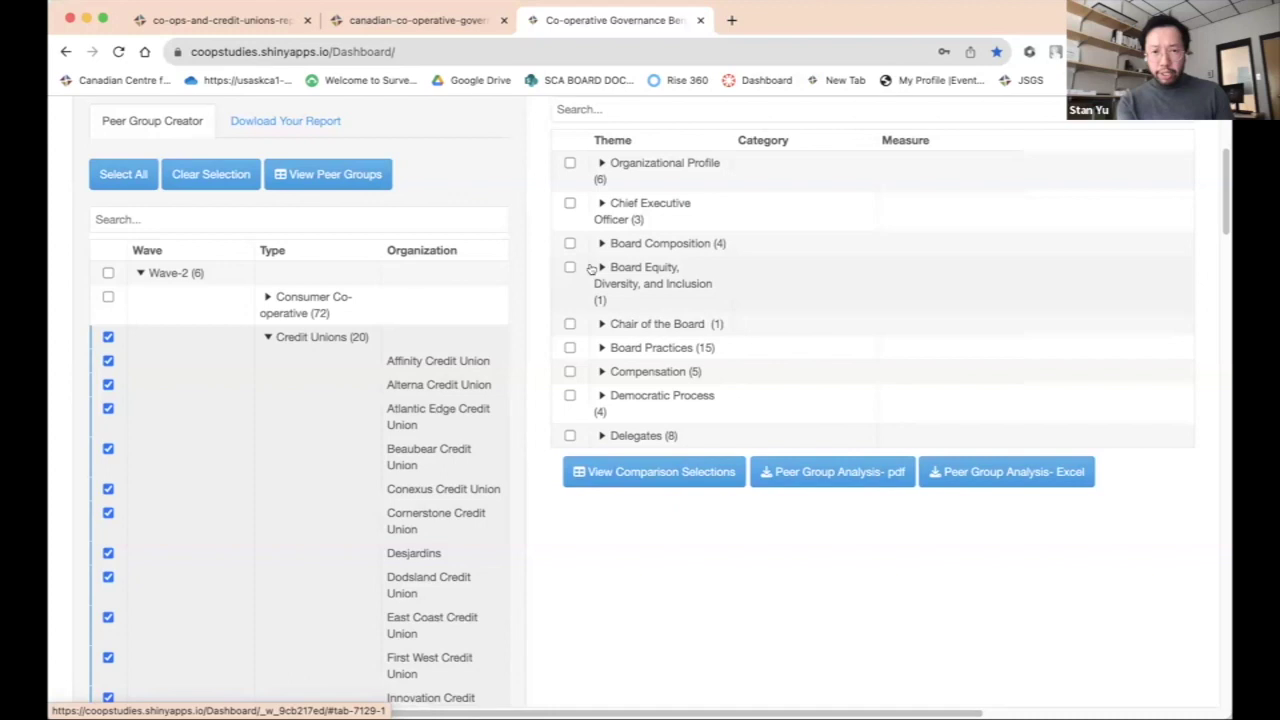
Expand the Board Practices theme and review the categories it contains.
click(599, 346)
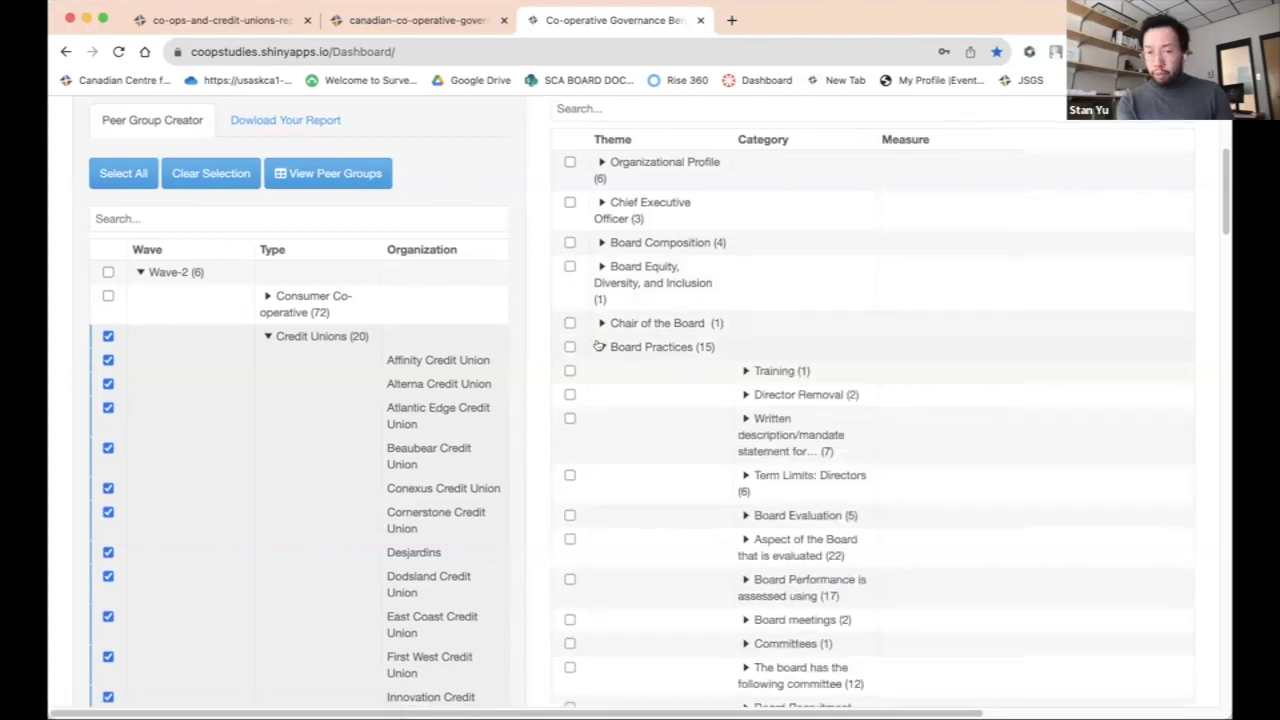
scroll(598, 345, down, 3)
scroll(598, 345, down, 3)
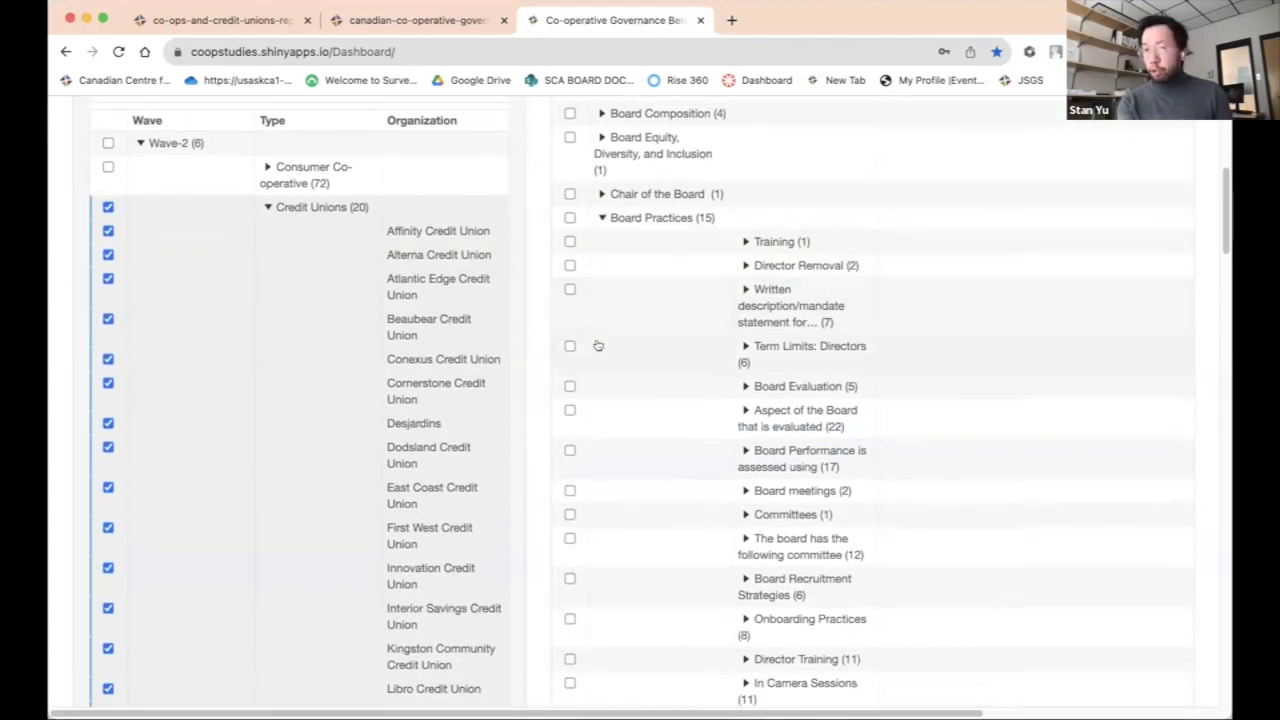
scroll(597, 345, down, 2)
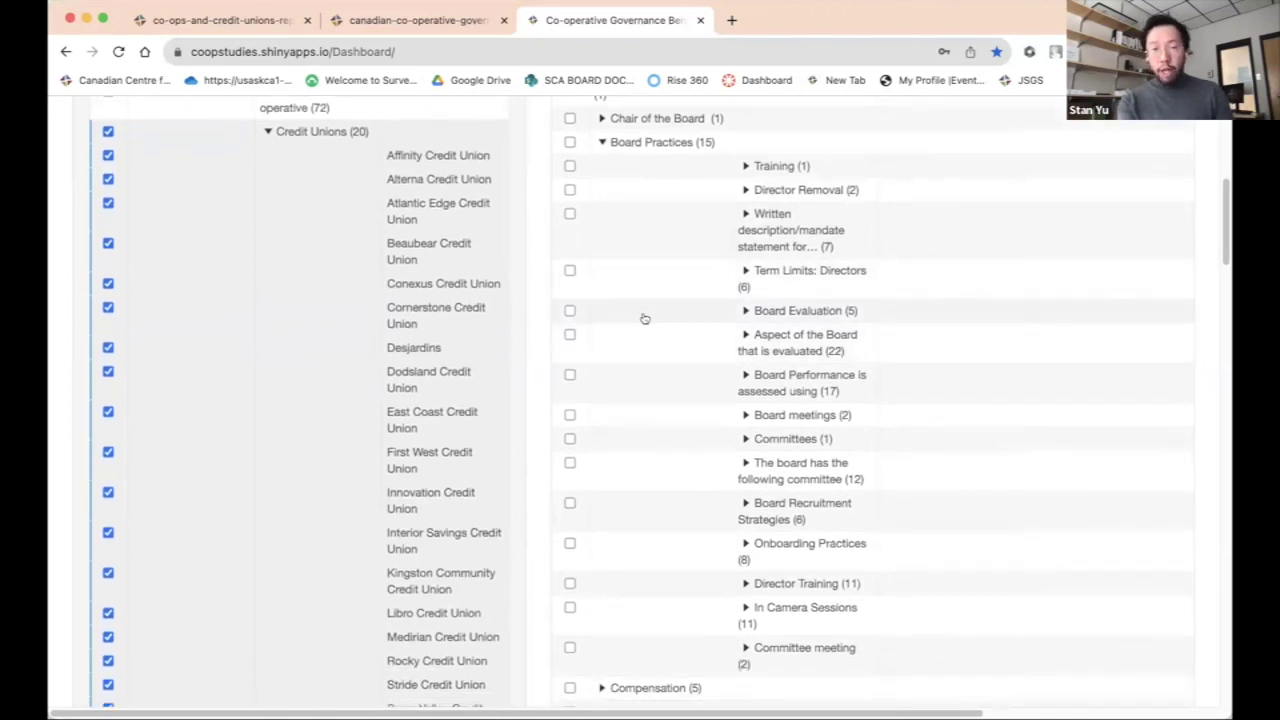
scroll(643, 317, up, 1)
scroll(680, 294, down, 1)
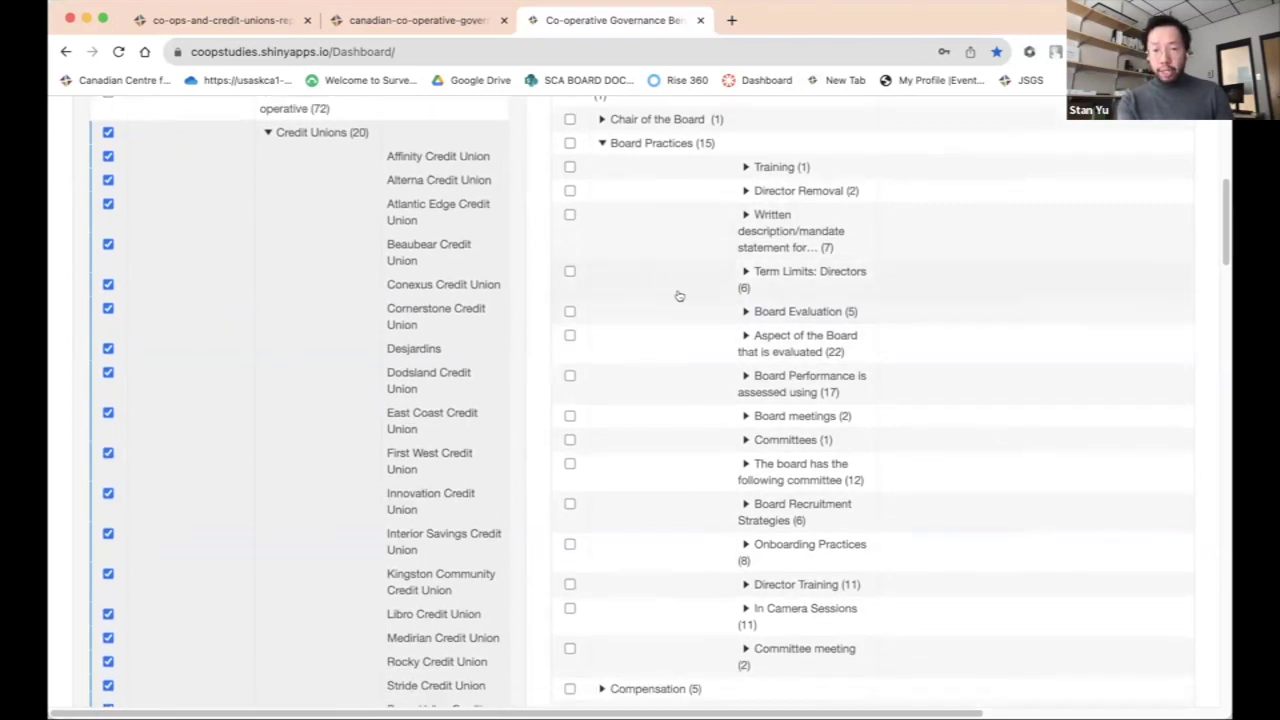
scroll(729, 281, down, 1)
Expand the Board Evaluation and Term Limits: Directors categories under Board Practices to show their measures.
click(744, 288)
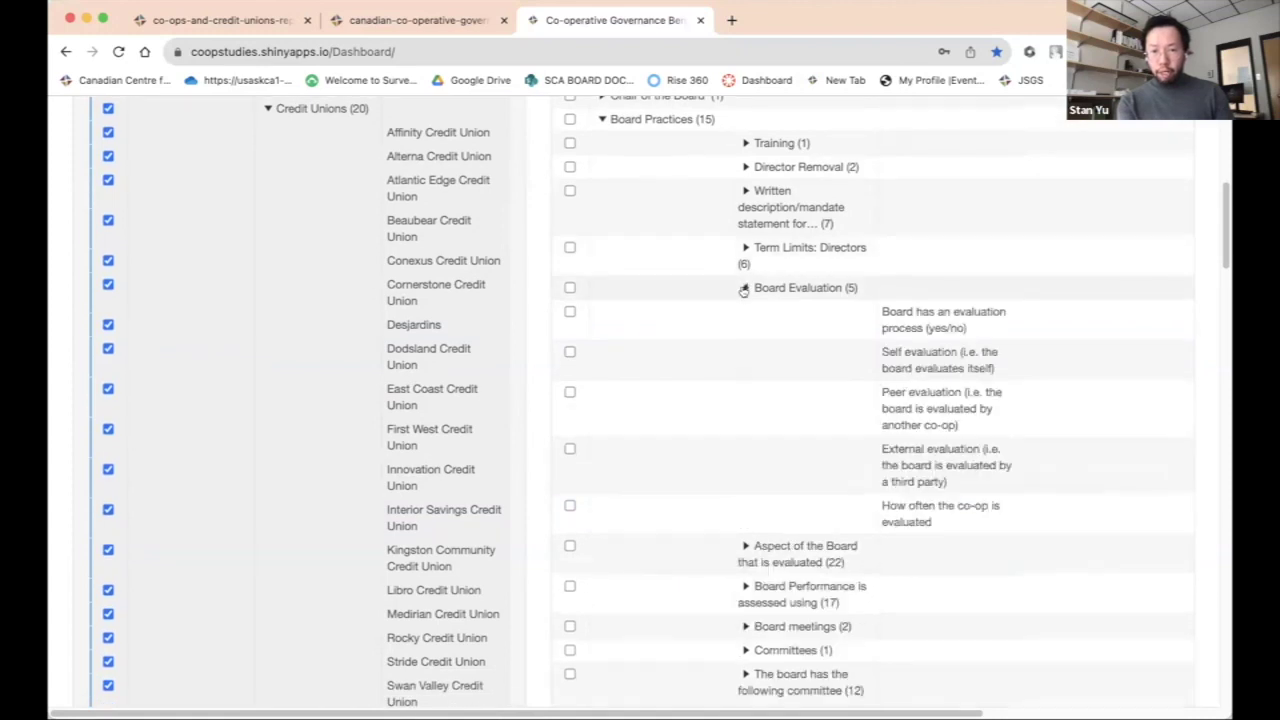
click(744, 248)
scroll(743, 245, up, 2)
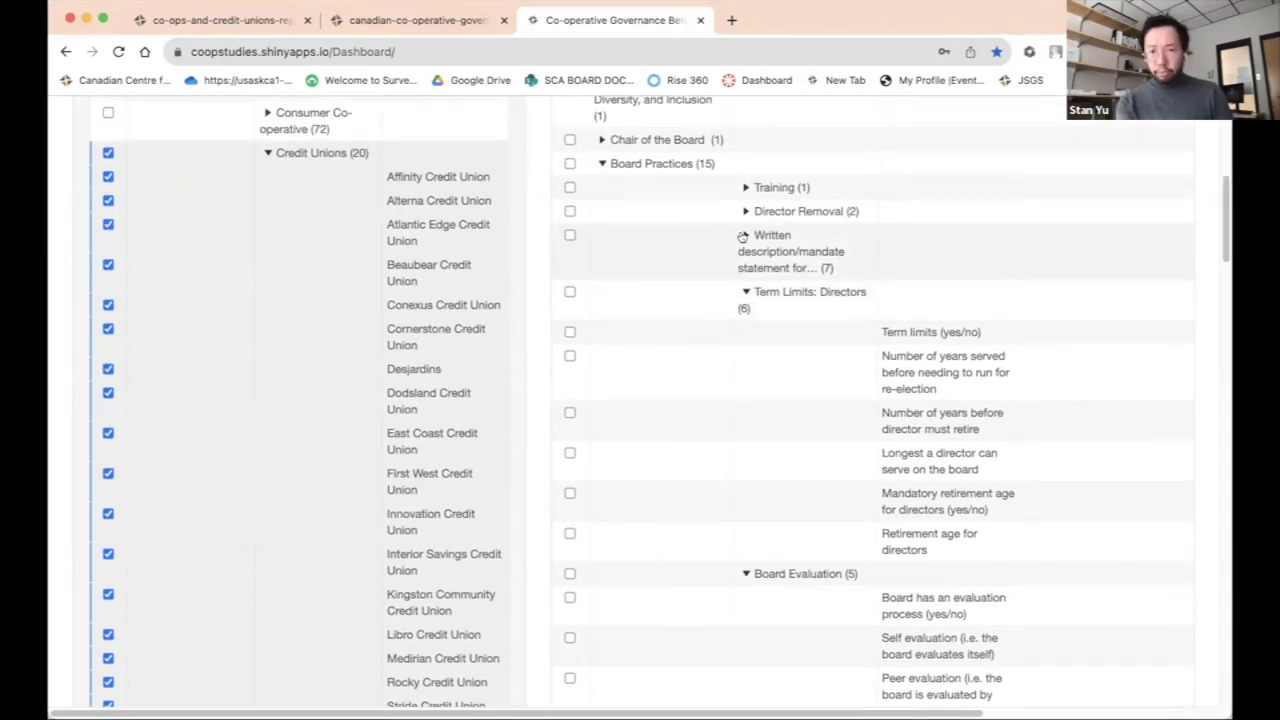
scroll(742, 236, down, 2)
scroll(600, 297, down, 1)
scroll(600, 302, up, 3)
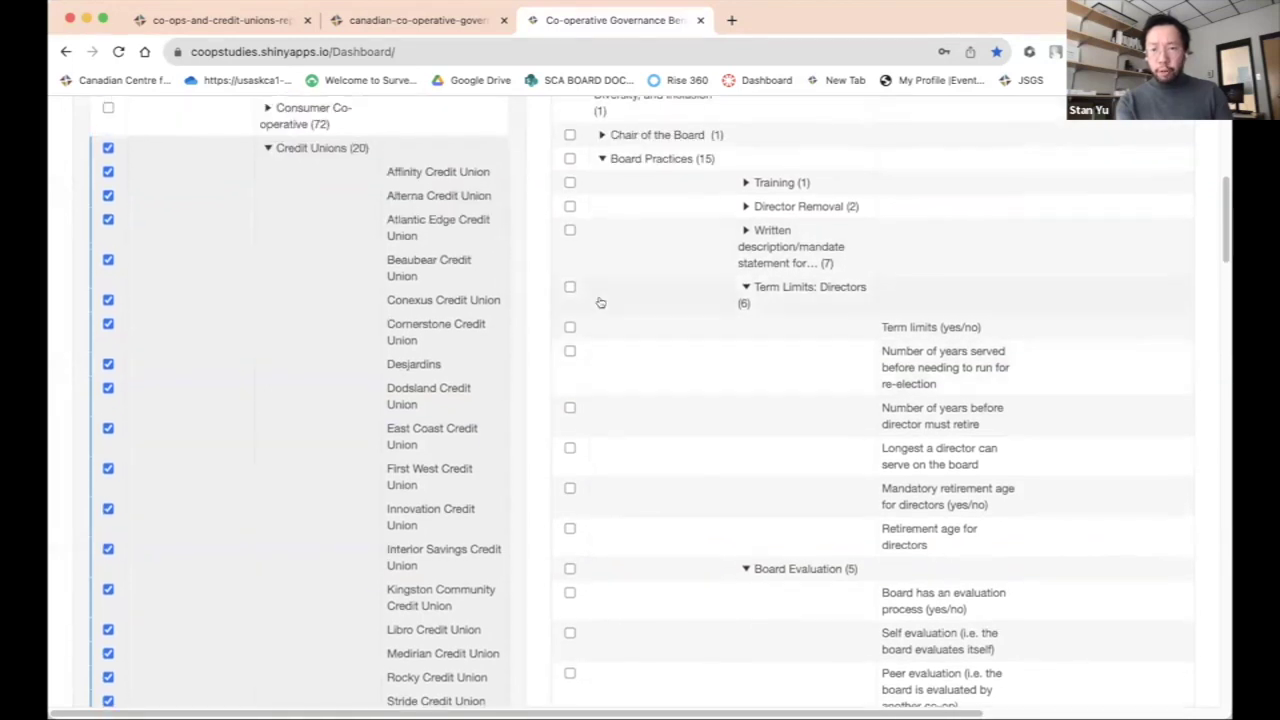
Expand the Chief Executive Officer theme and its History category to examine the measures they offer.
scroll(600, 300, up, 8)
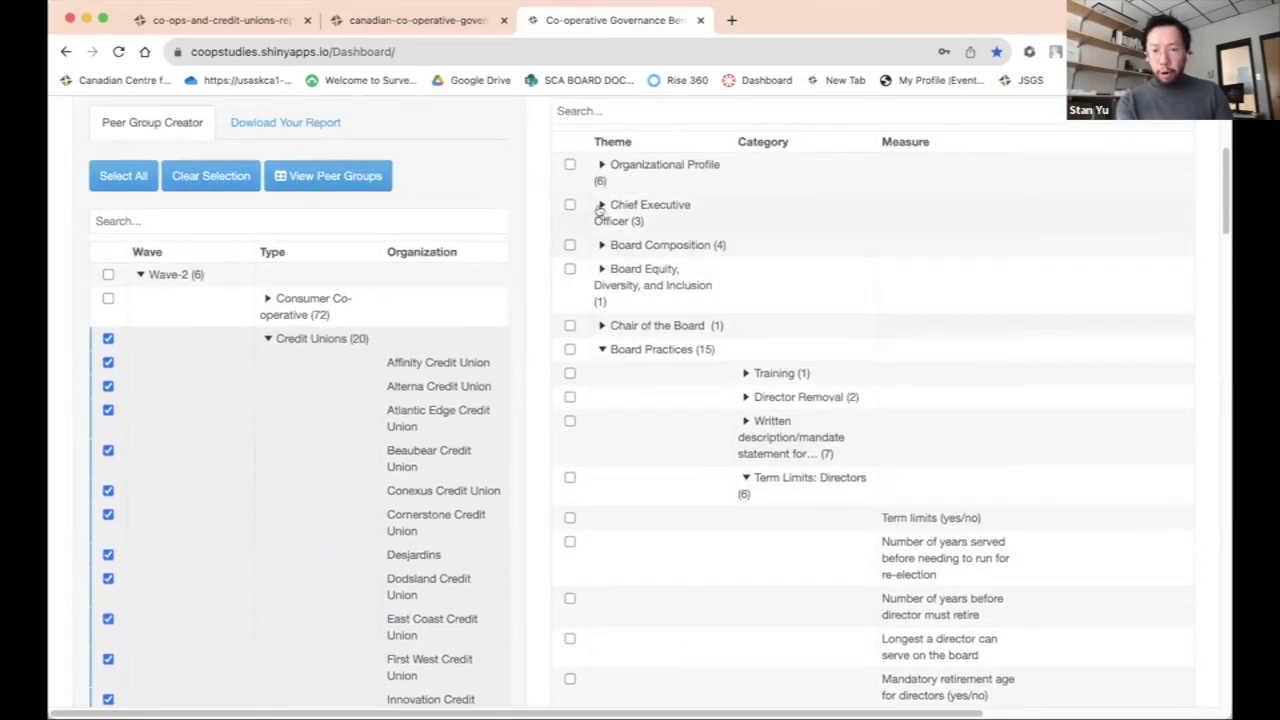
click(601, 205)
click(745, 245)
scroll(743, 245, down, 2)
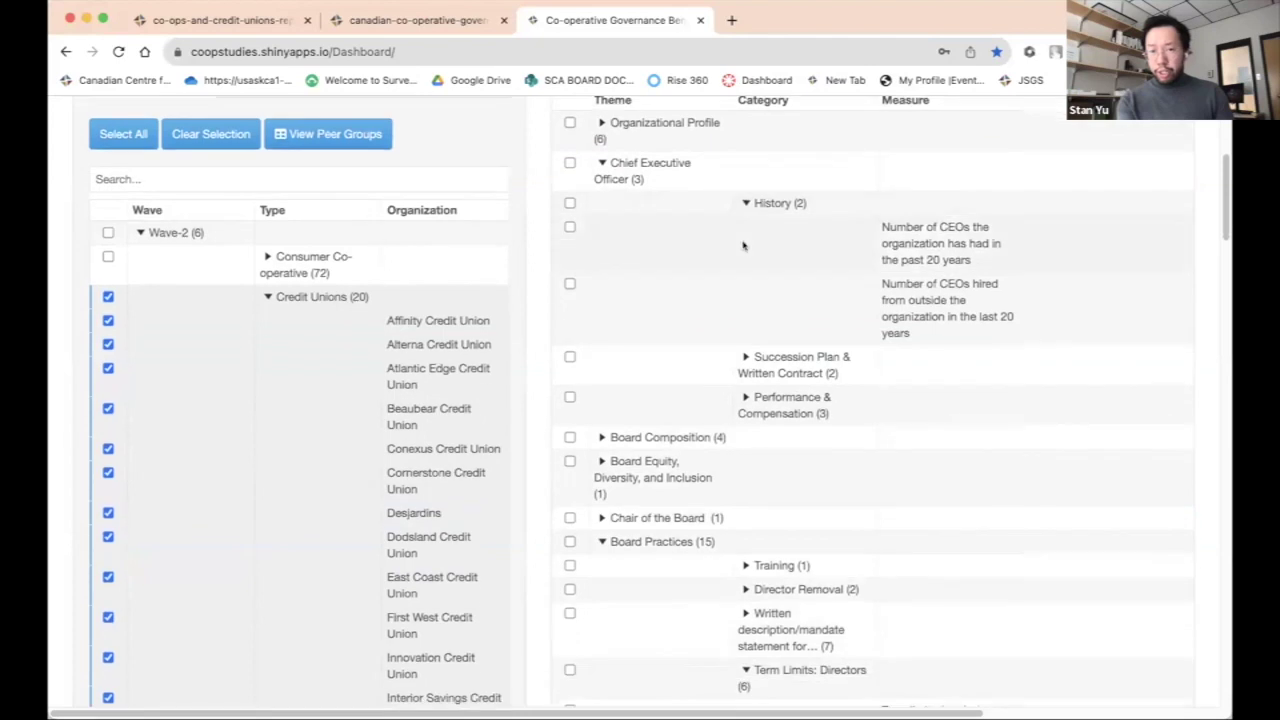
scroll(743, 245, down, 2)
scroll(743, 250, down, 3)
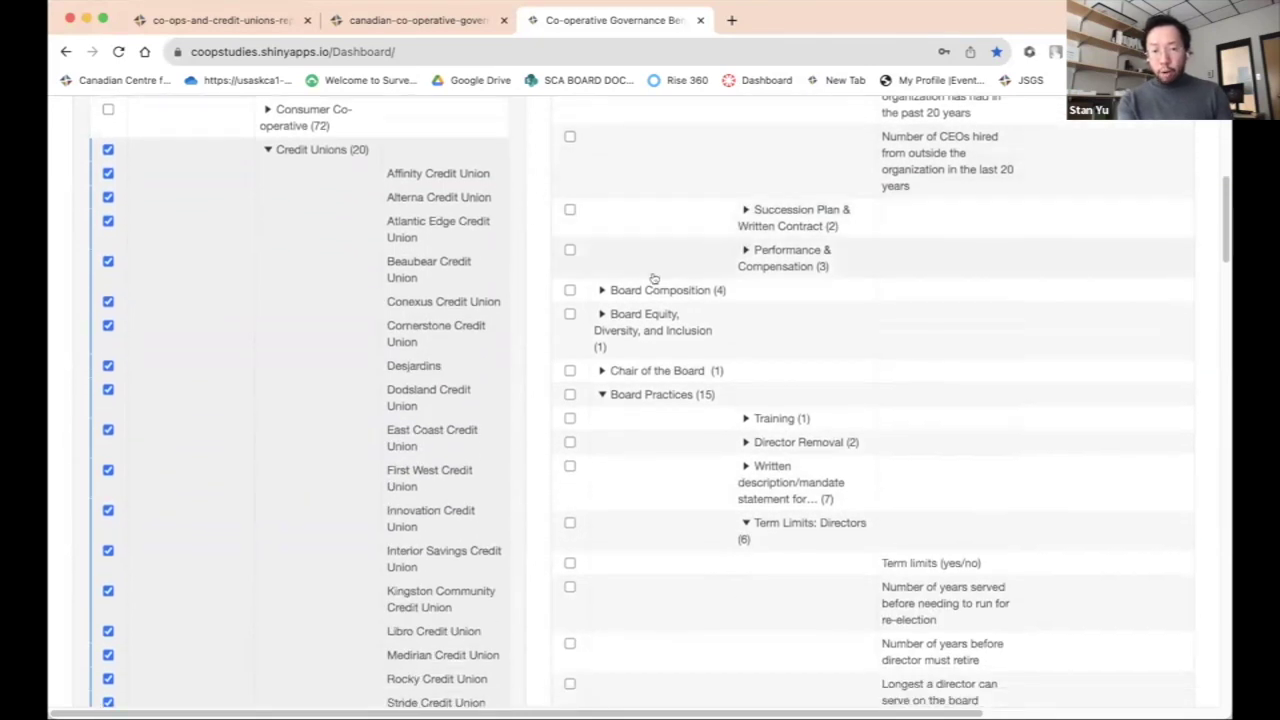
scroll(657, 333, down, 1)
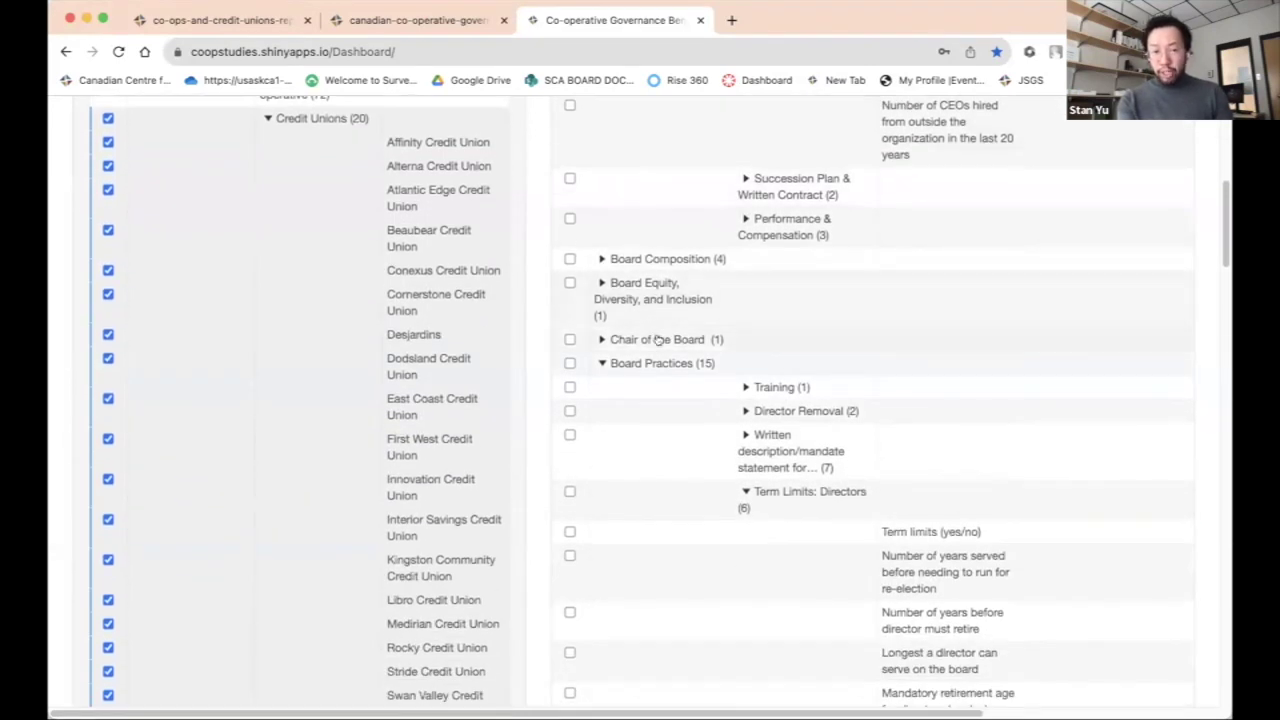
Select the director term-limit measures "Term limits (yes/no)" and "Number of years served before needing to run for re-election" for comparison.
scroll(657, 338, down, 2)
scroll(657, 337, down, 2)
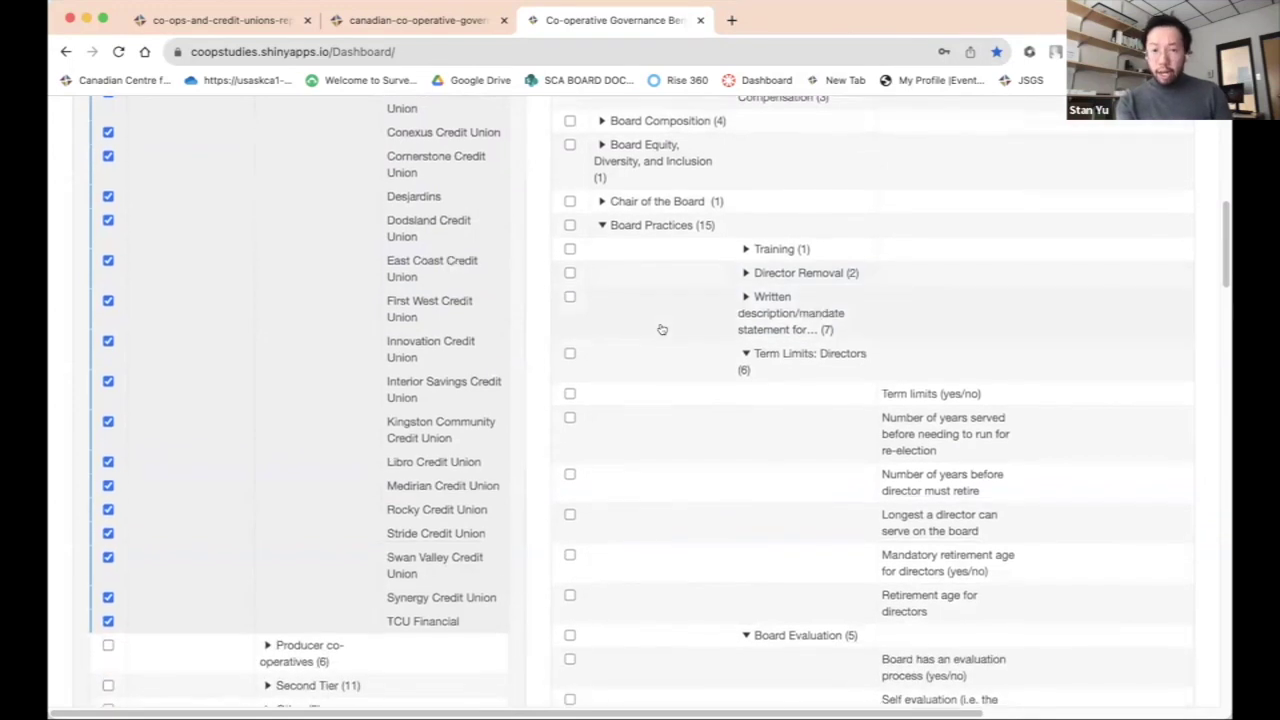
scroll(661, 329, down, 3)
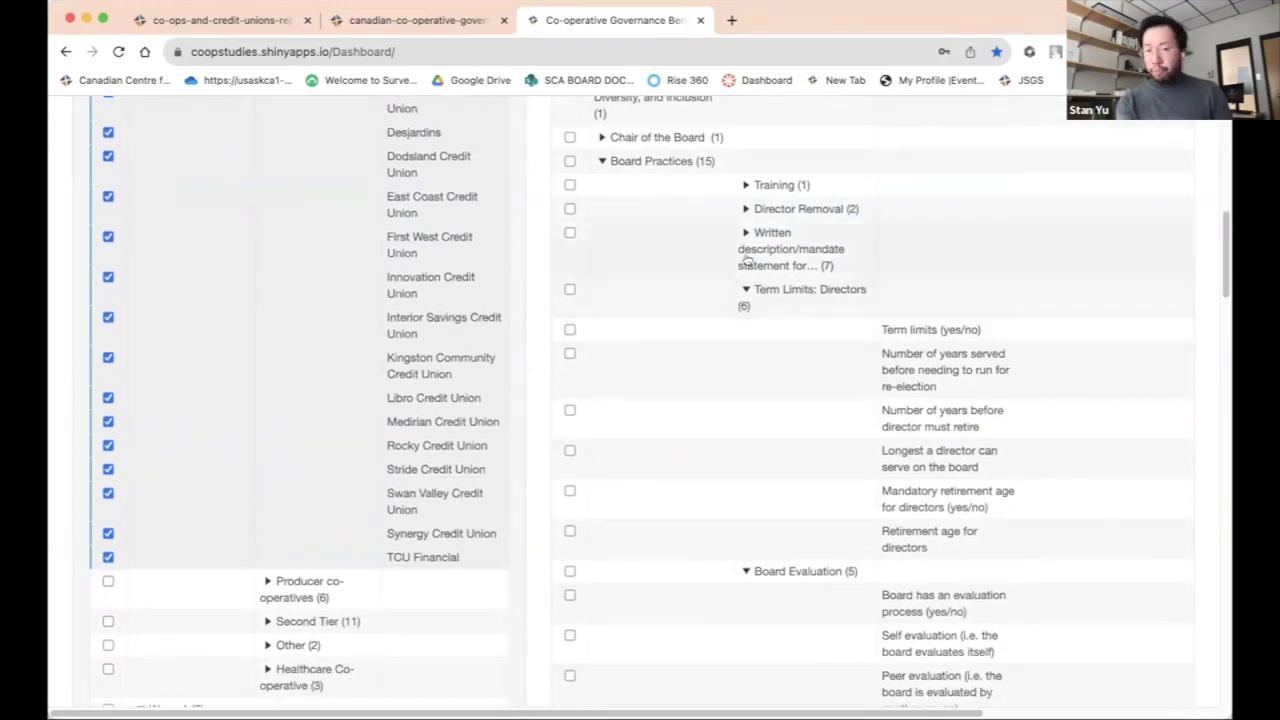
scroll(747, 258, down, 3)
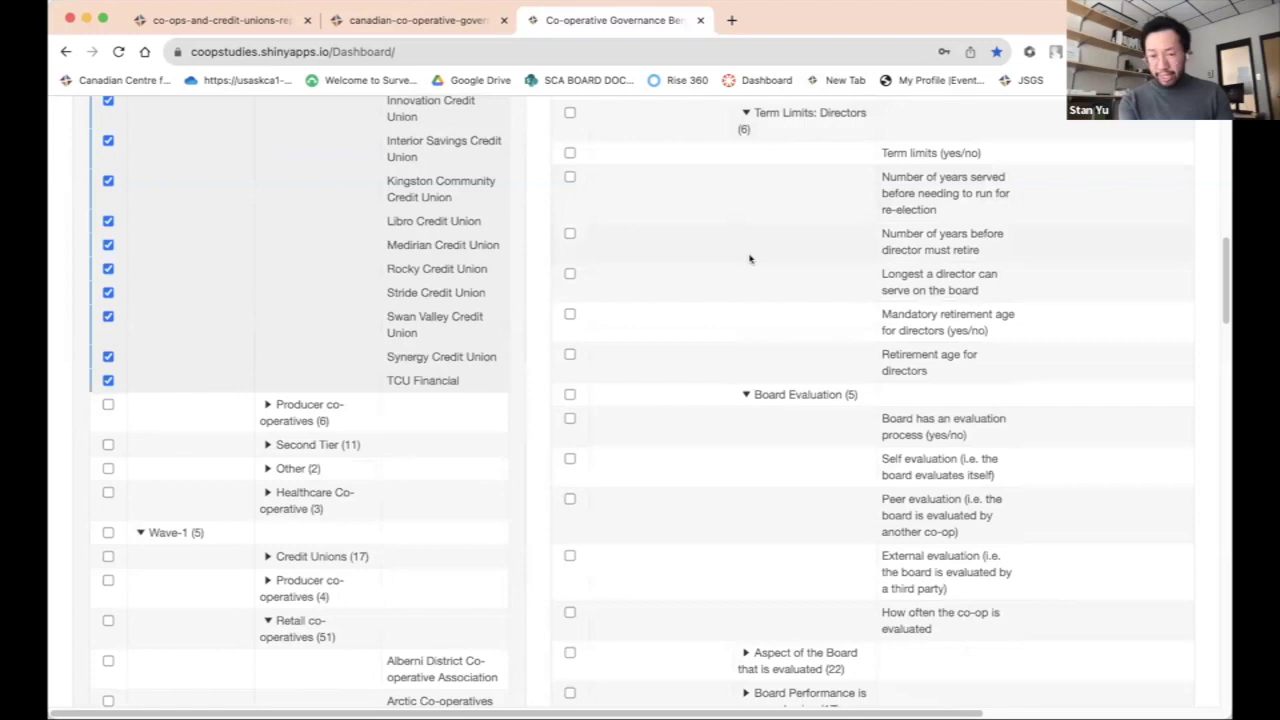
scroll(749, 258, up, 3)
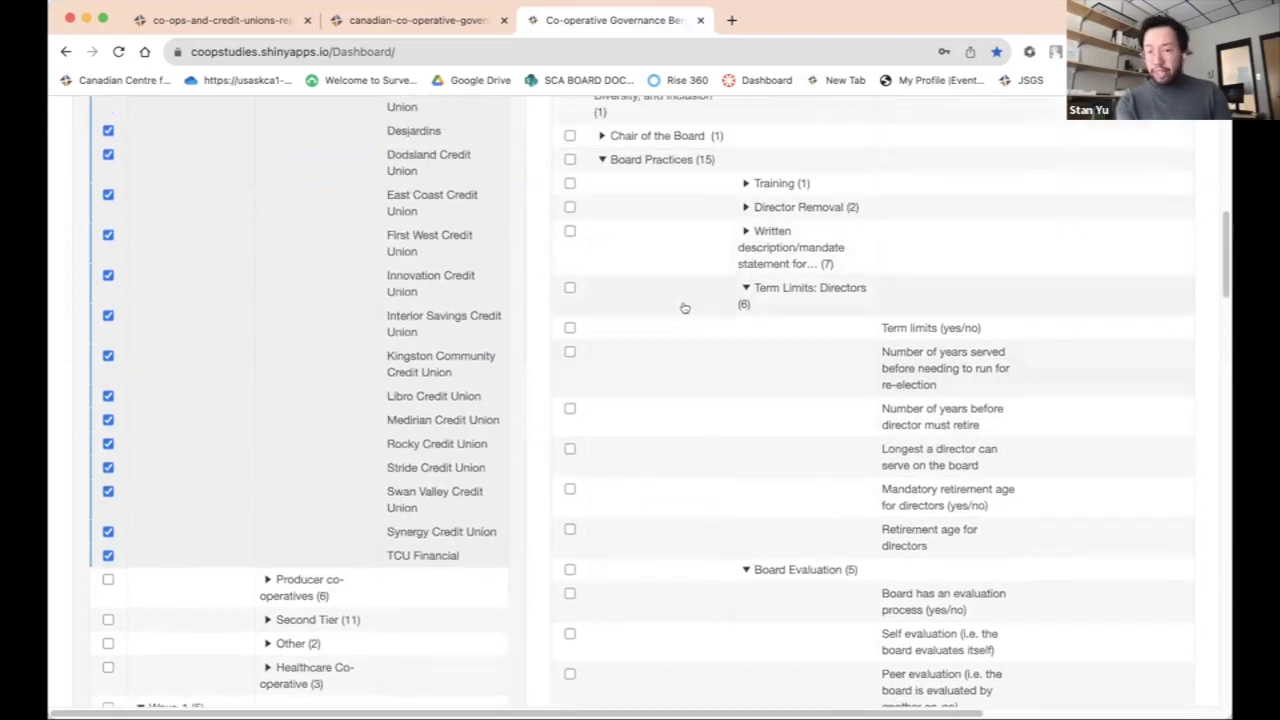
click(571, 352)
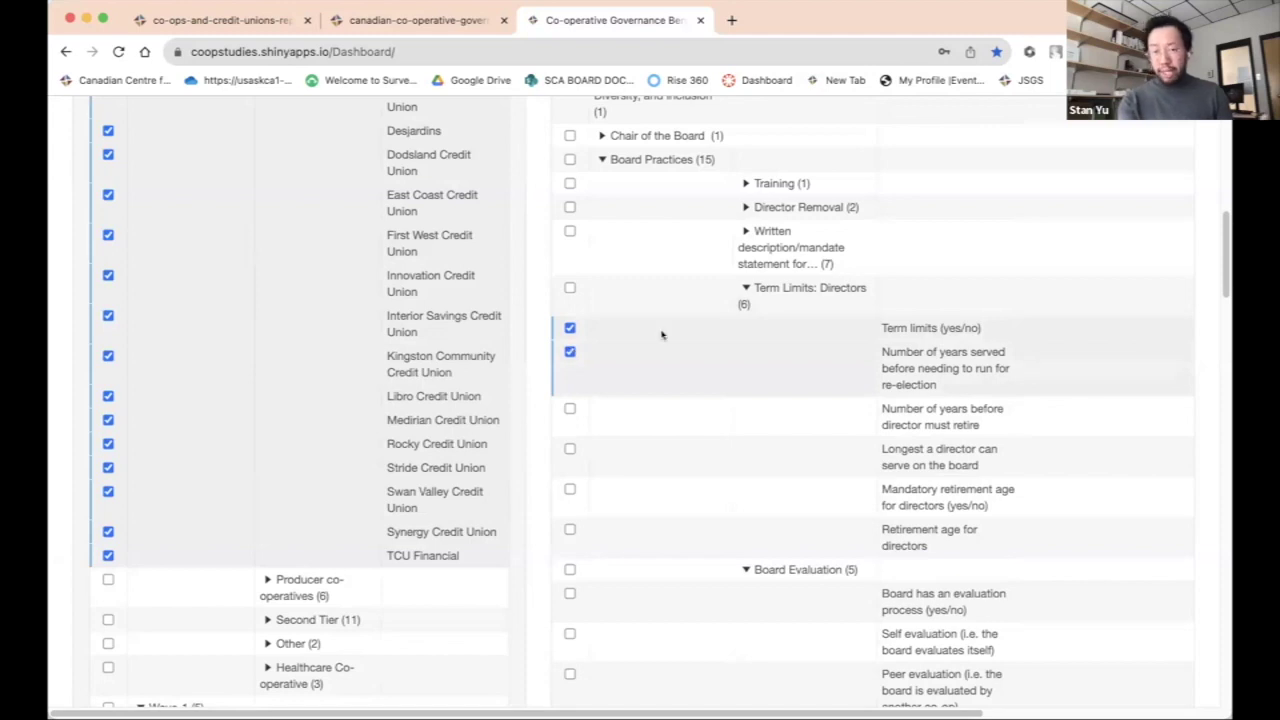
Include the entire Board Evaluation category with all its measures in the comparison.
scroll(661, 335, down, 2)
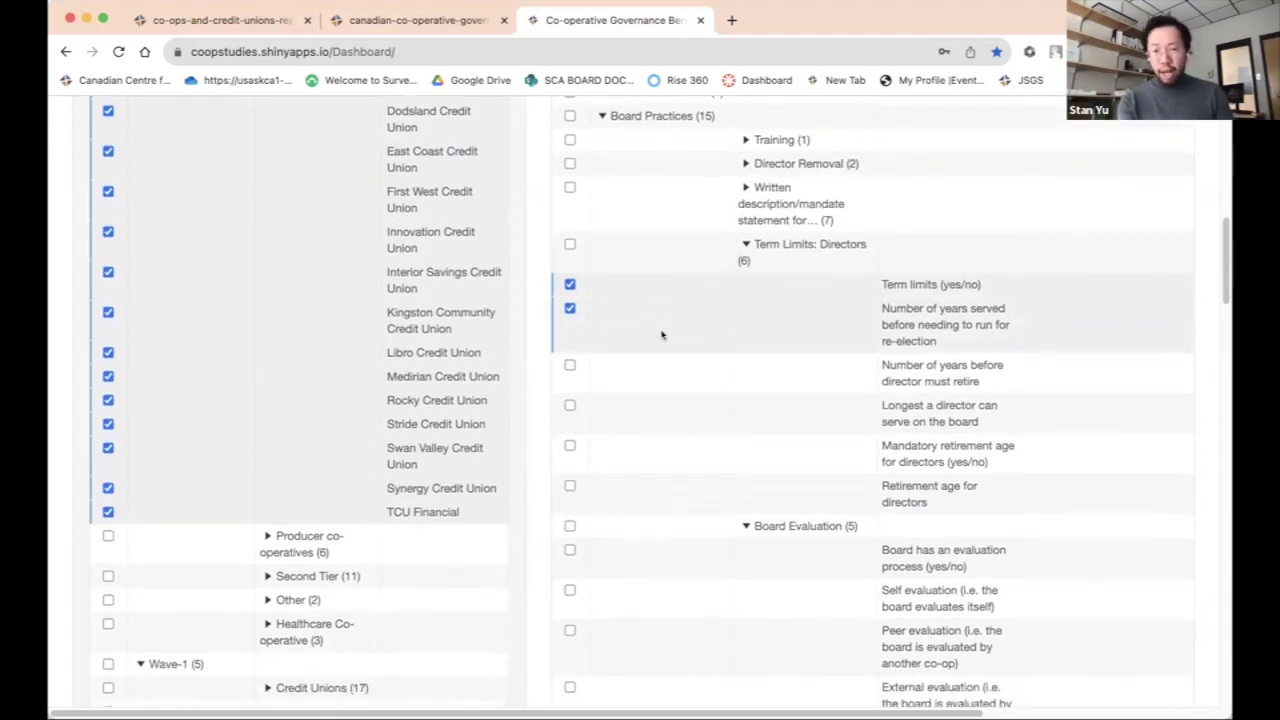
scroll(661, 335, down, 2)
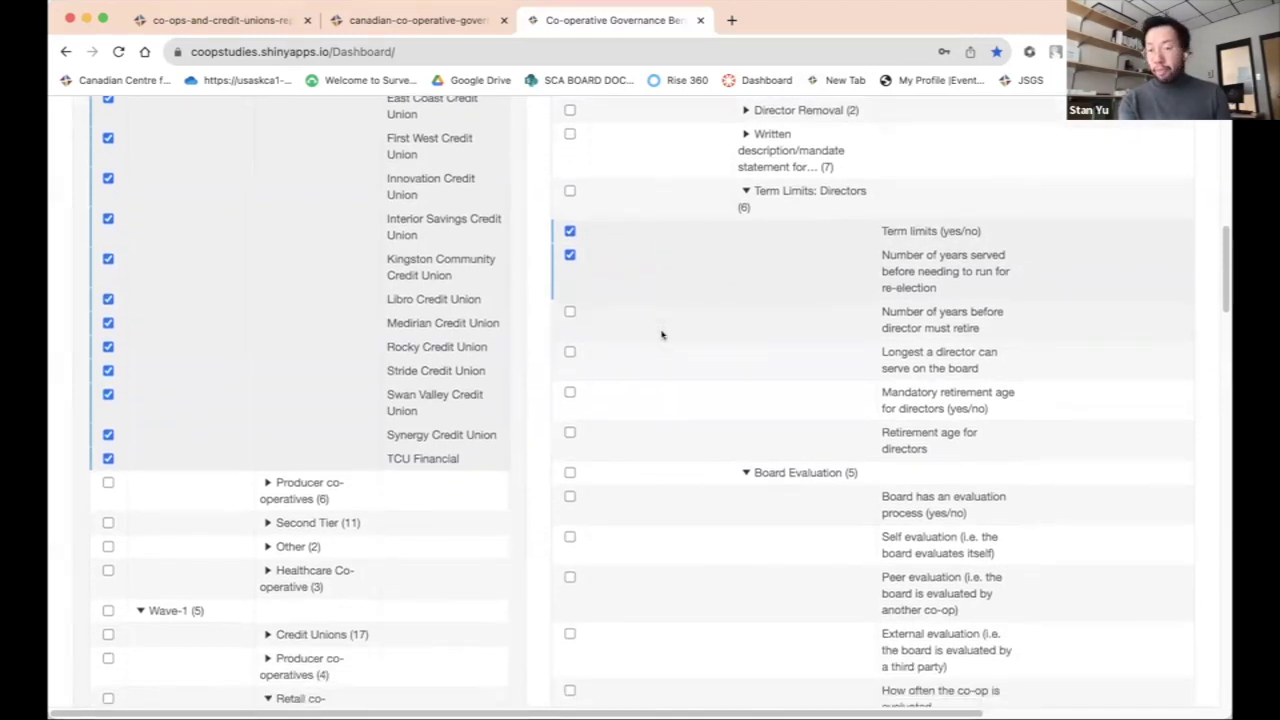
scroll(661, 335, down, 3)
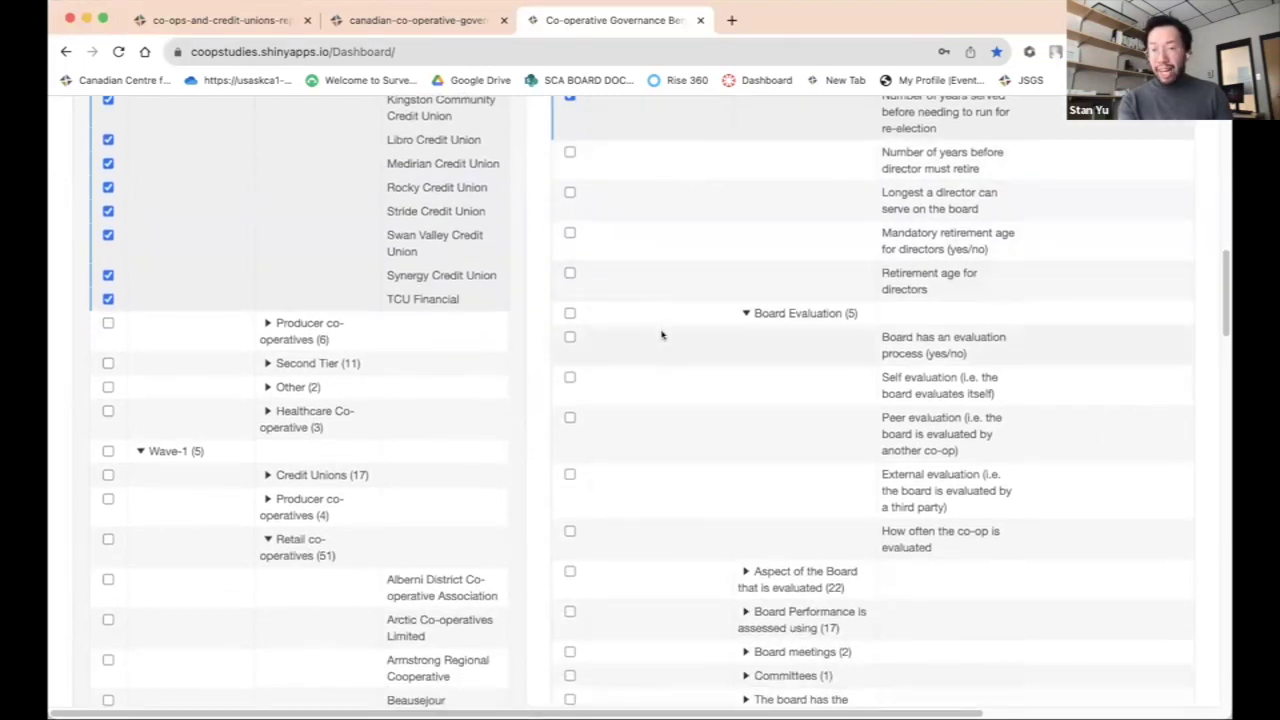
scroll(661, 335, up, 2)
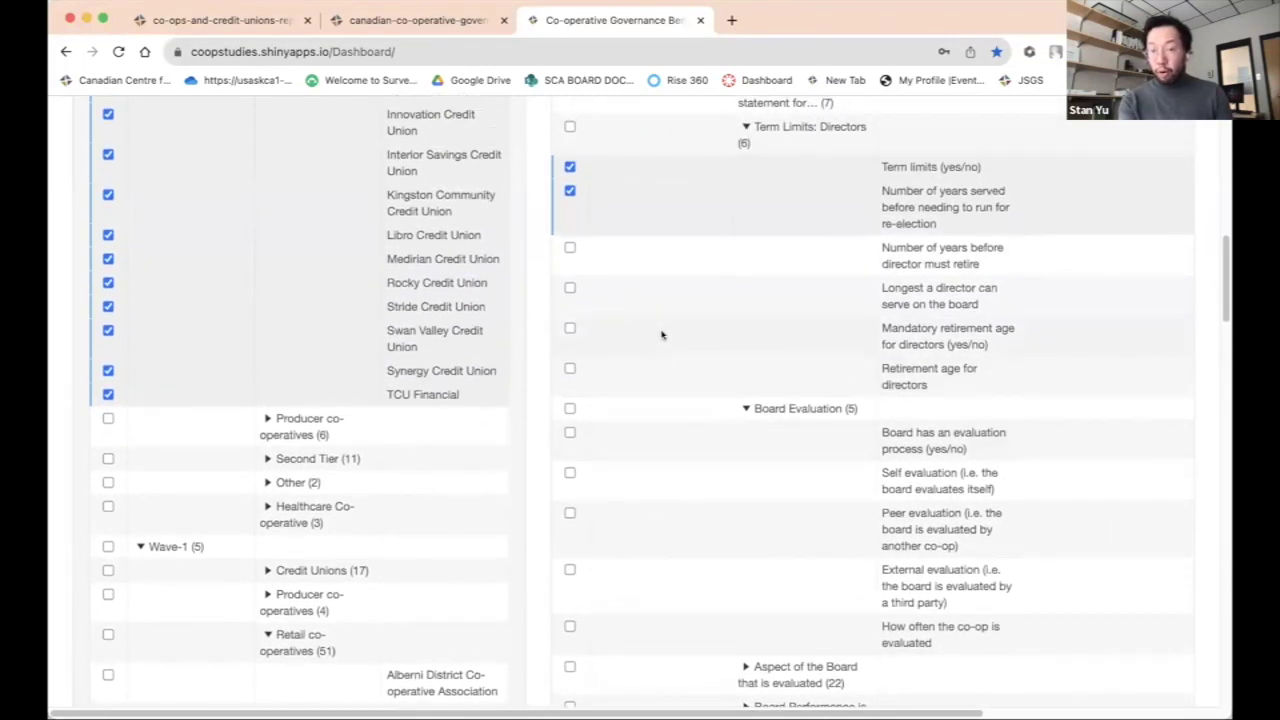
scroll(661, 335, down, 2)
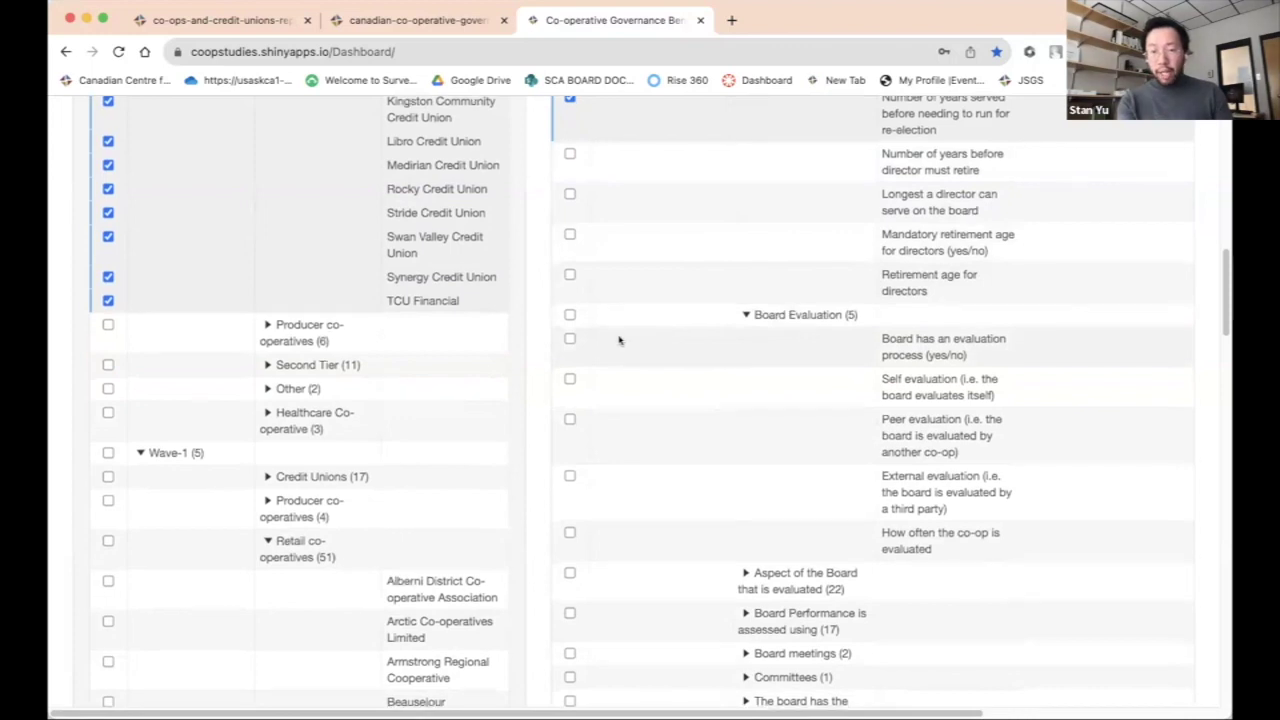
scroll(618, 340, down, 1)
click(571, 297)
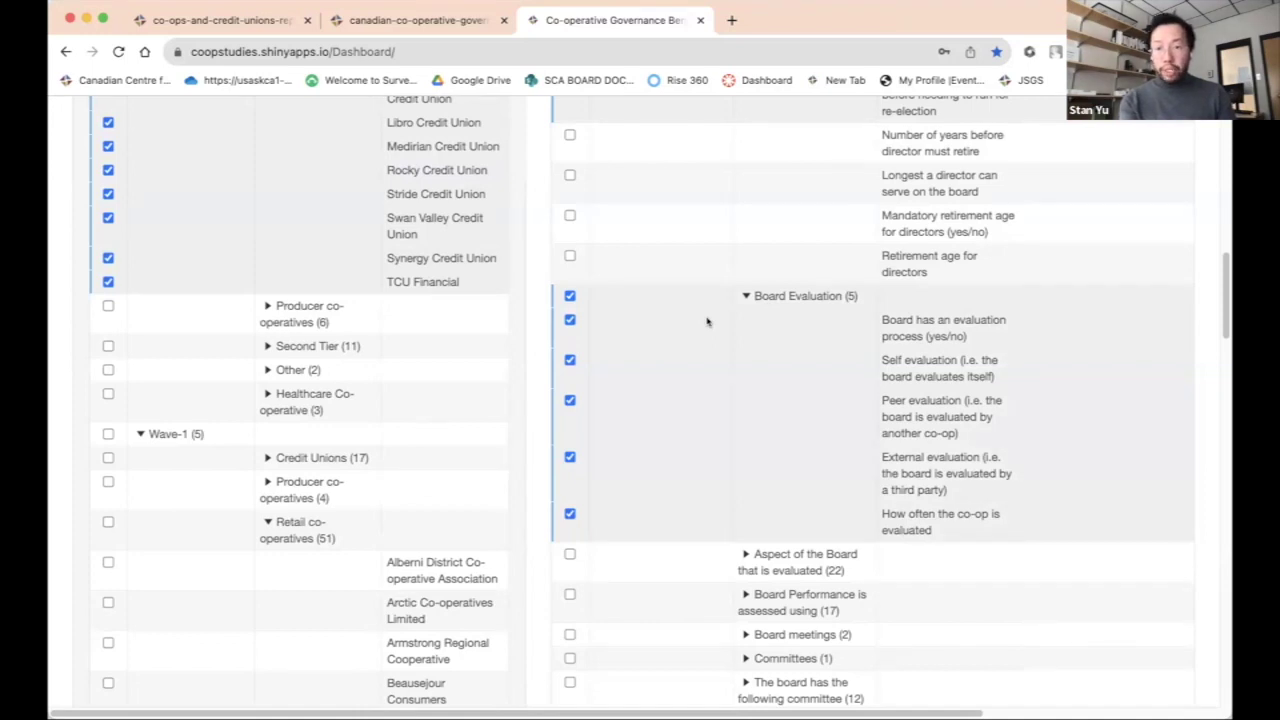
Download the Peer Group Analysis report for the selected measures in pdf and Excel formats.
scroll(706, 321, down, 10)
scroll(706, 321, up, 5)
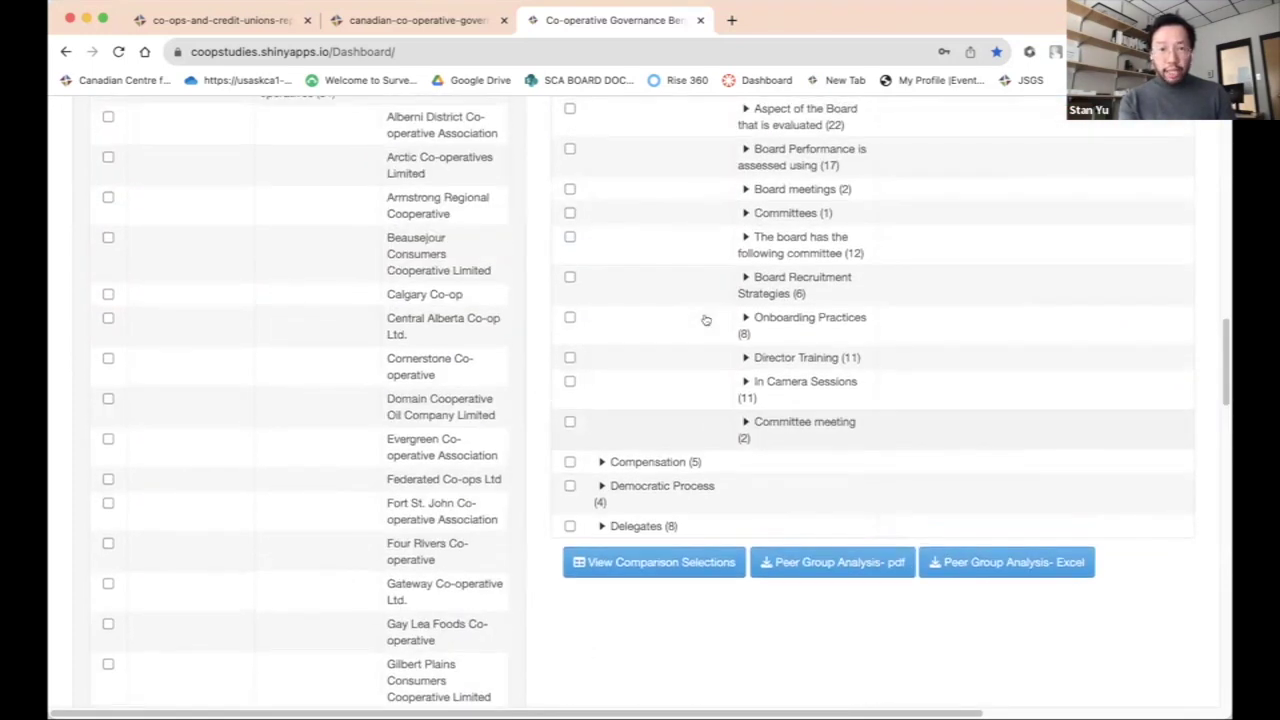
scroll(706, 321, up, 3)
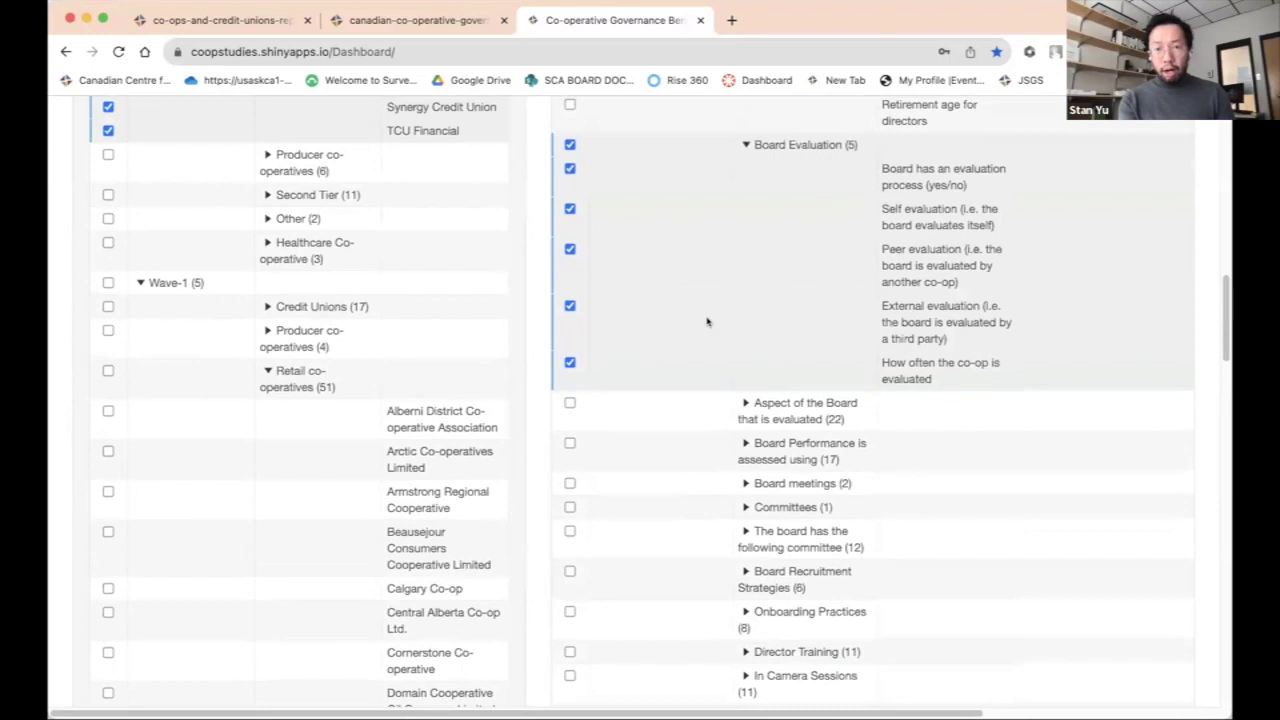
scroll(706, 321, down, 1)
scroll(706, 321, down, 4)
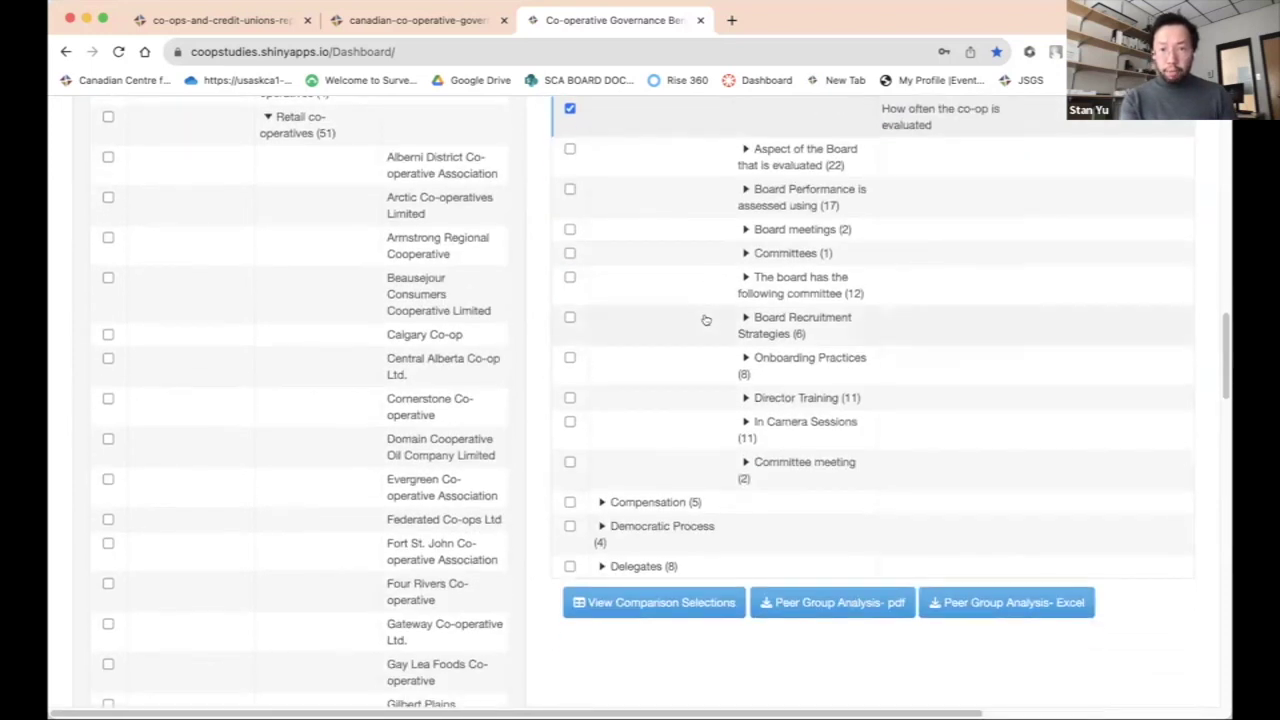
scroll(706, 321, down, 1)
scroll(760, 500, down, 1)
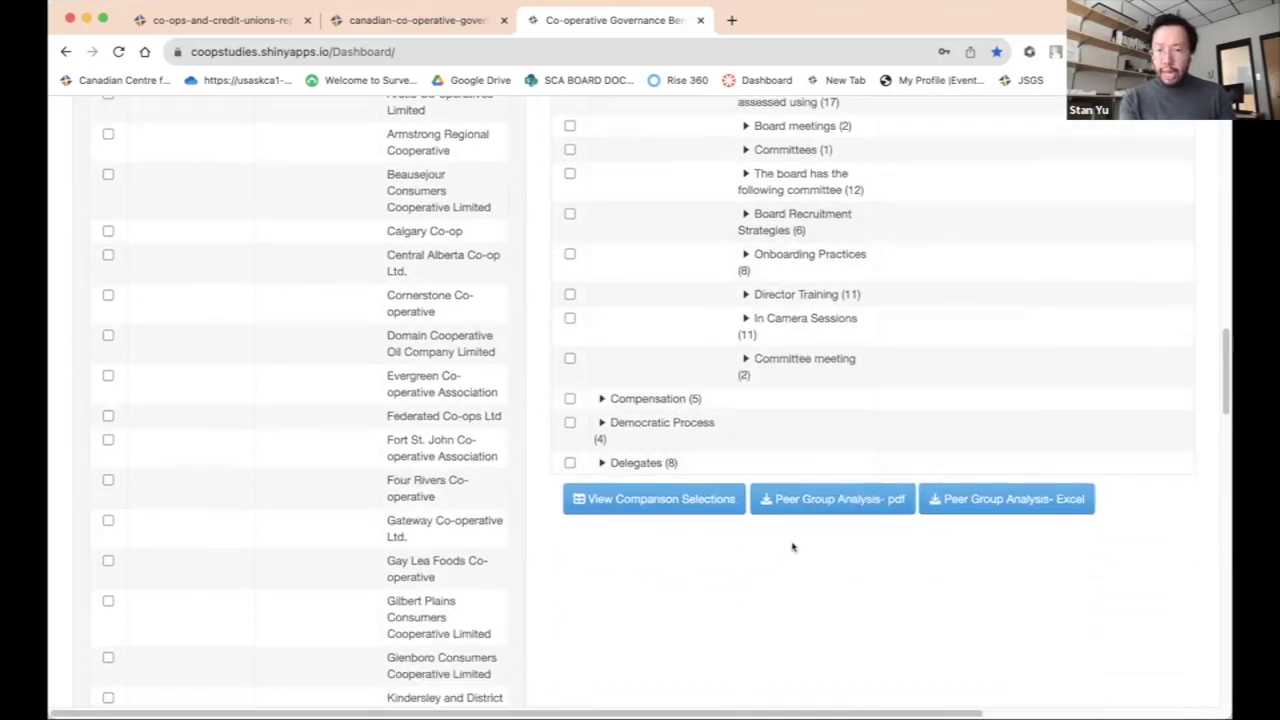
click(836, 510)
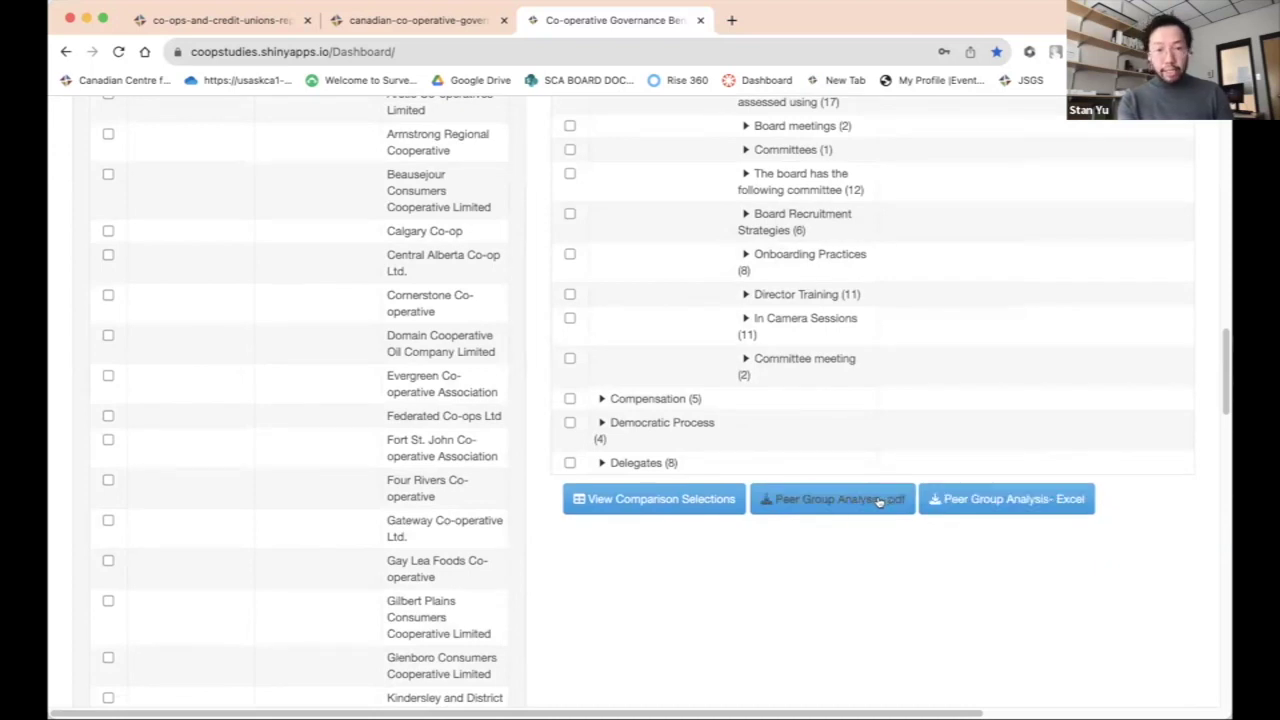
click(955, 503)
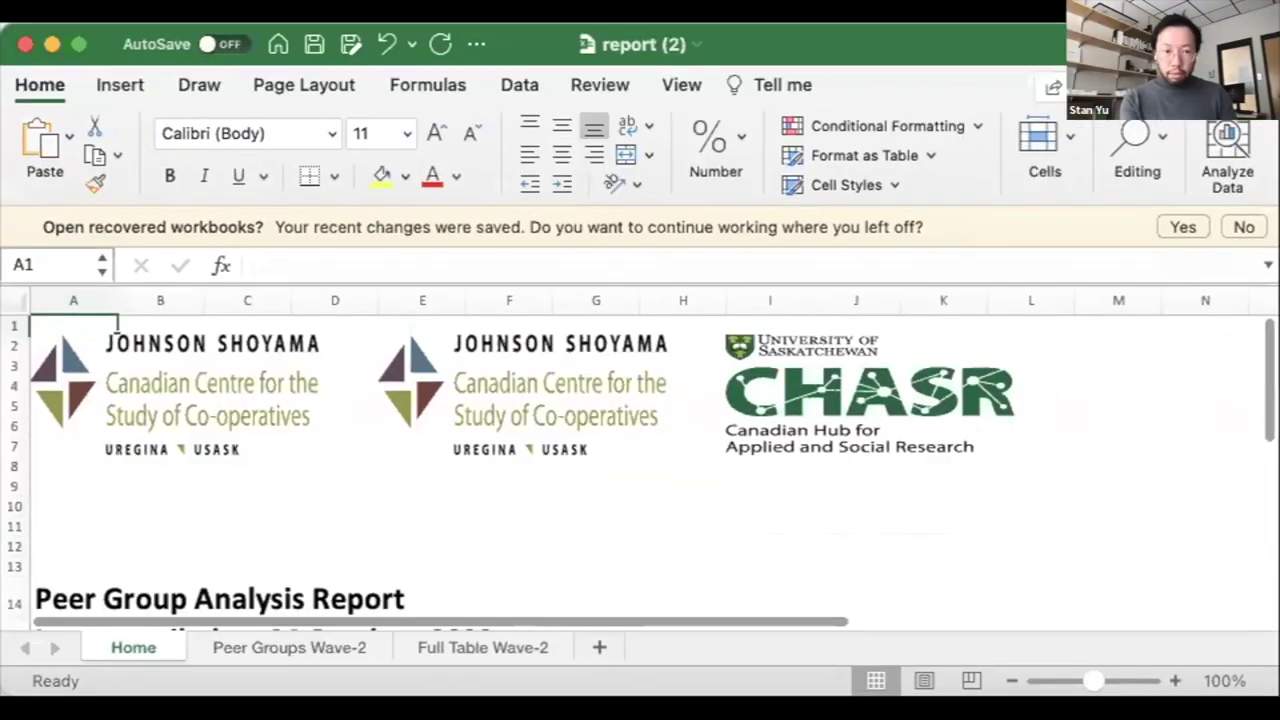
Review the report's Home sheet and the list of organizations in the Peer Groups Wave-2 sheet.
scroll(750, 572, down, 2)
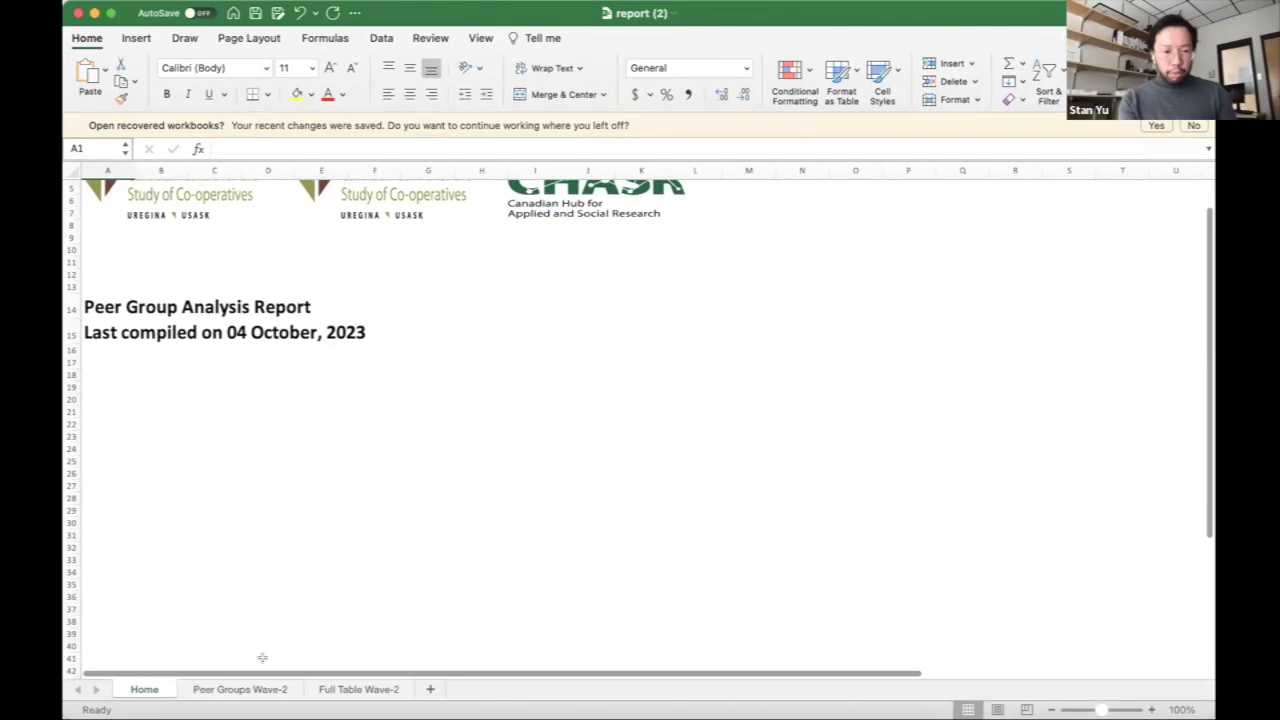
click(249, 688)
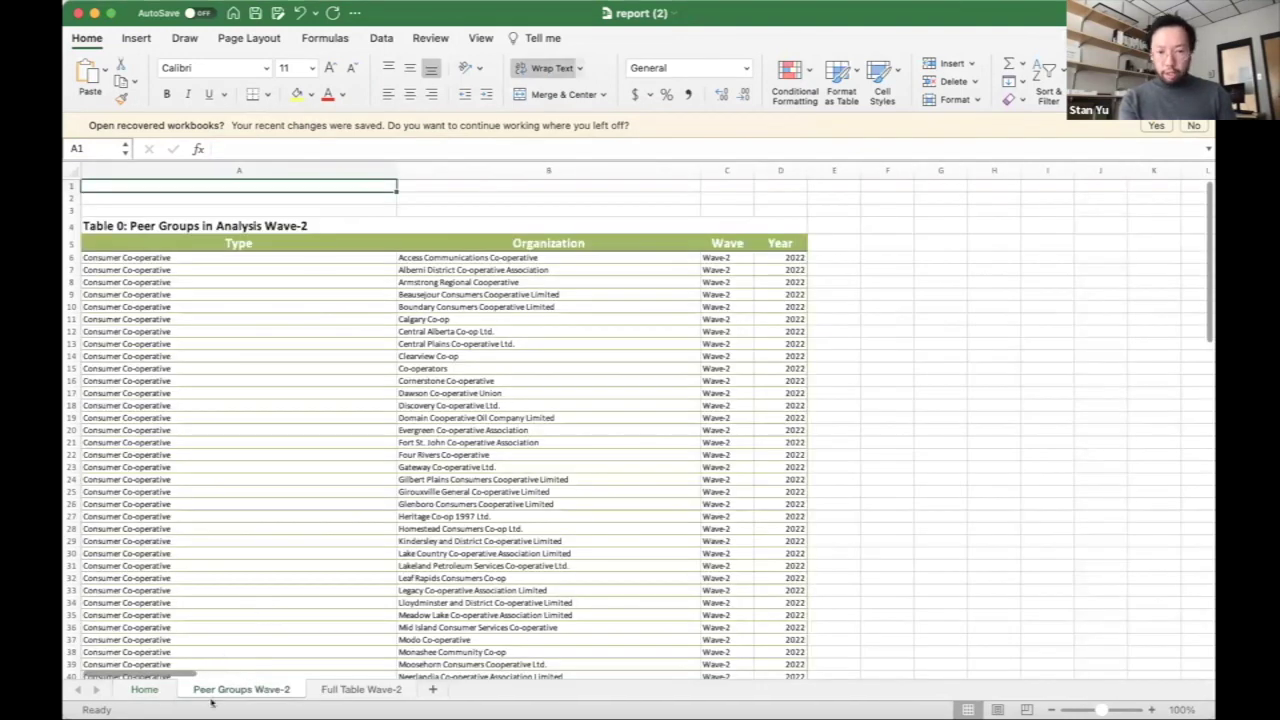
scroll(329, 615, down, 5)
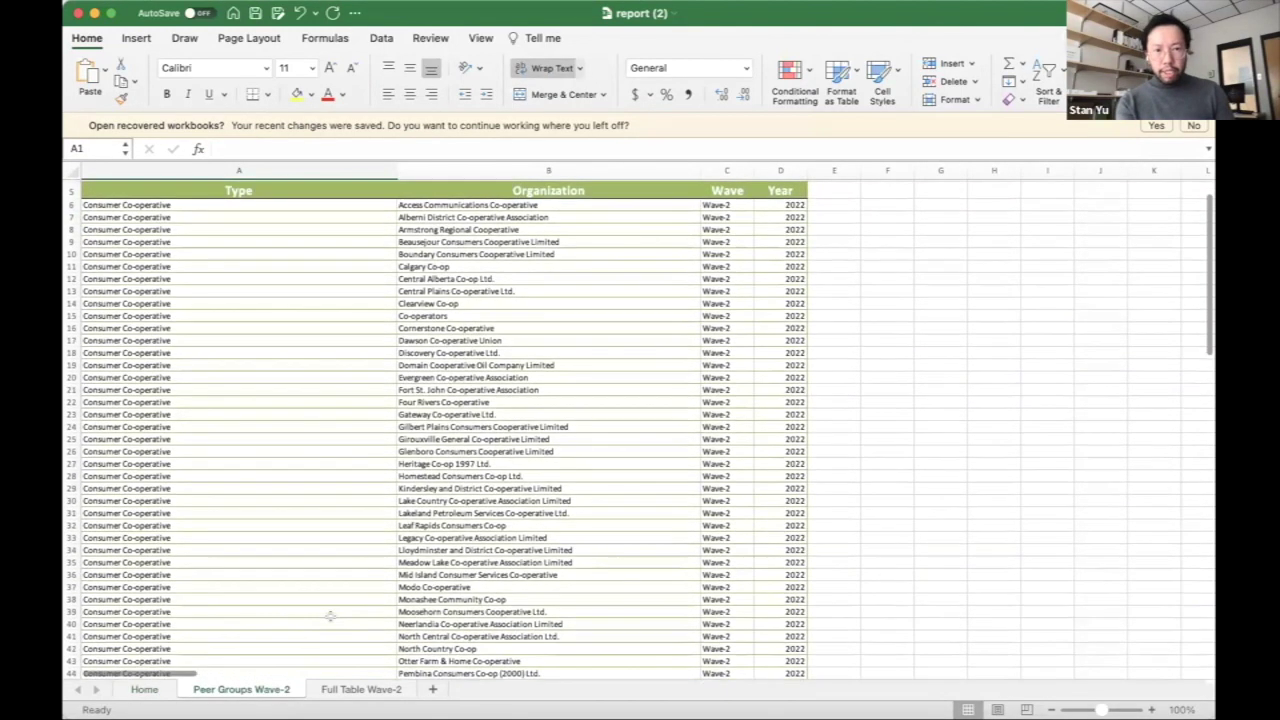
scroll(329, 615, down, 10)
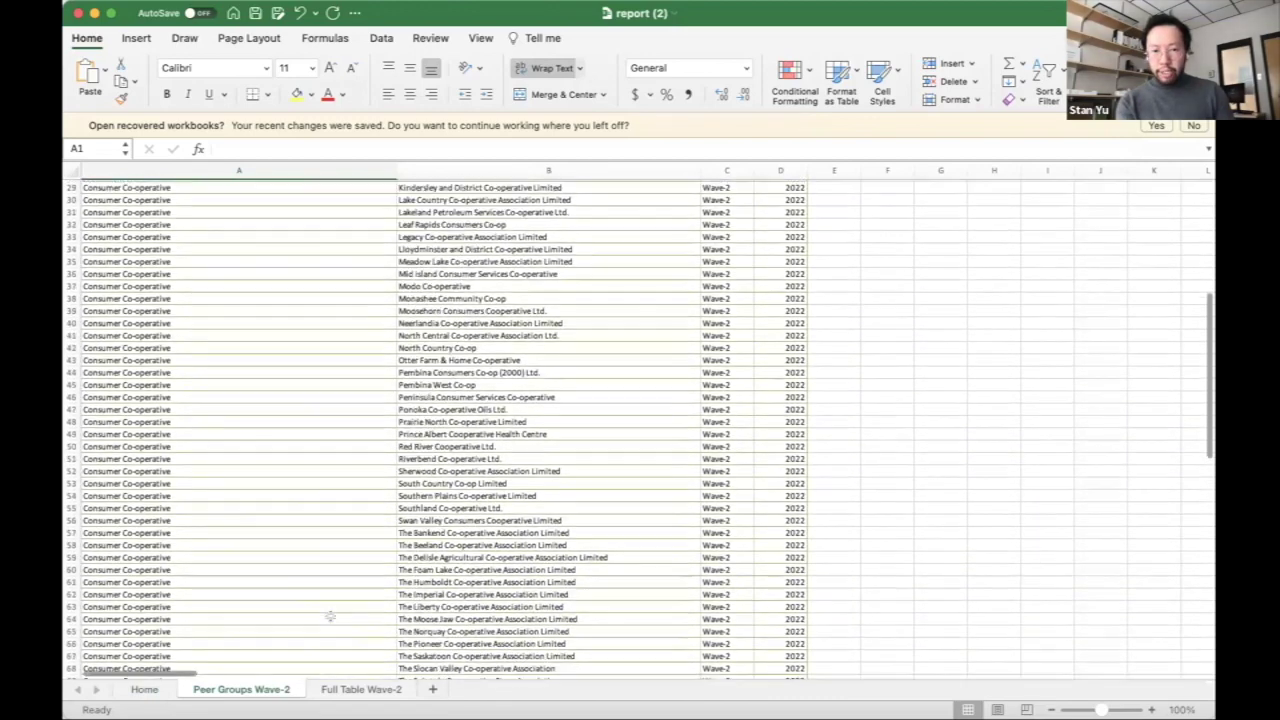
scroll(329, 615, up, 15)
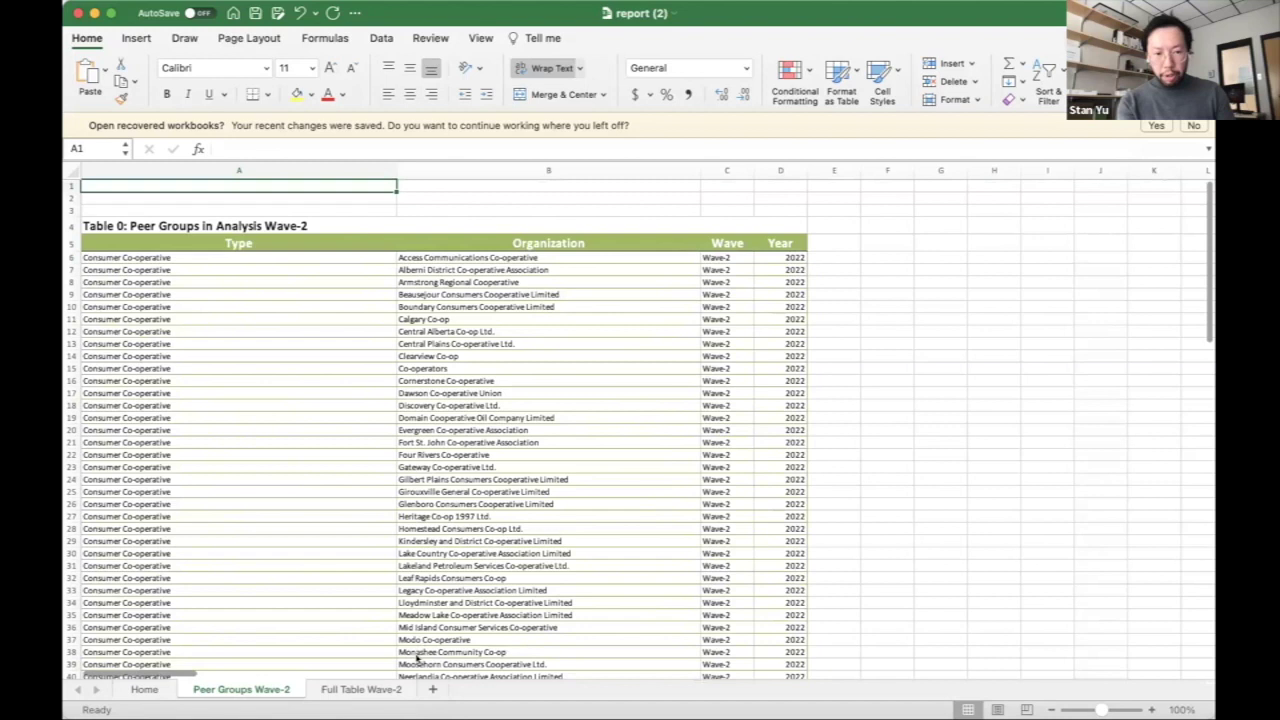
Examine the Theme, Measure, Your Organization and Peer Group columns in the Full Table Wave-2 sheet at an enlarged view.
click(384, 689)
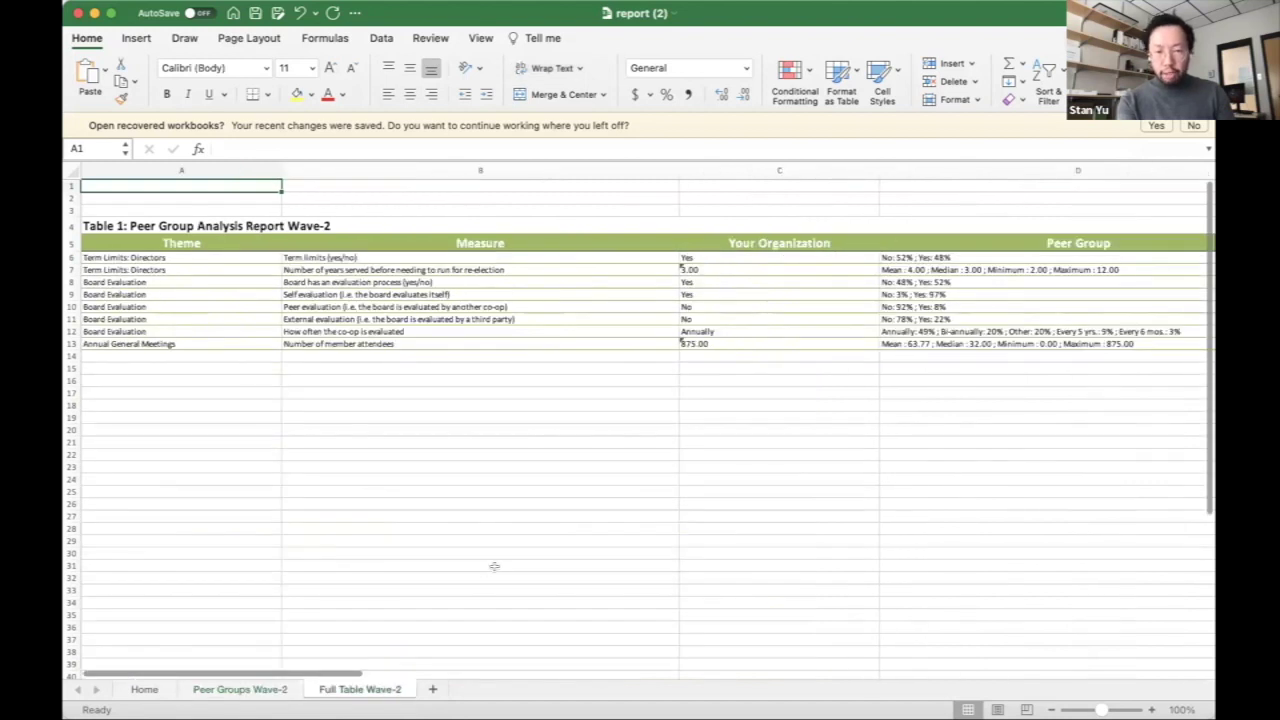
scroll(494, 567, up, 5)
scroll(494, 571, right, 1)
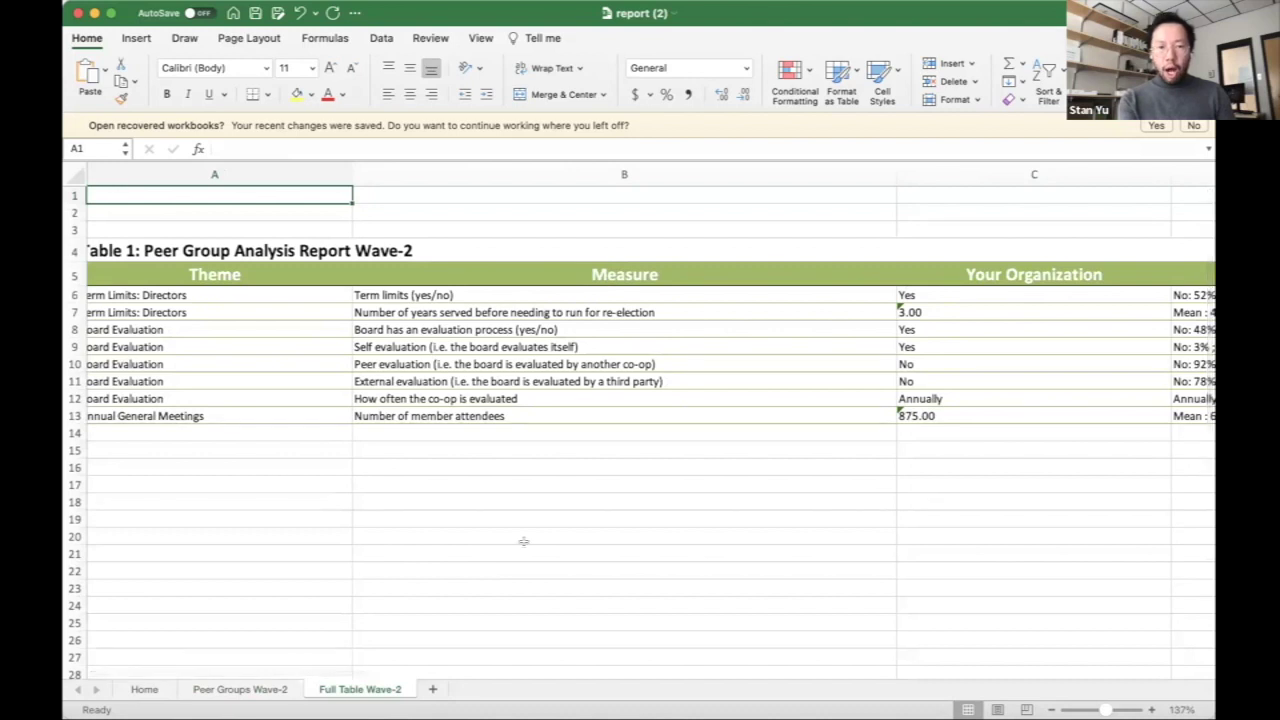
scroll(524, 505, right, 3)
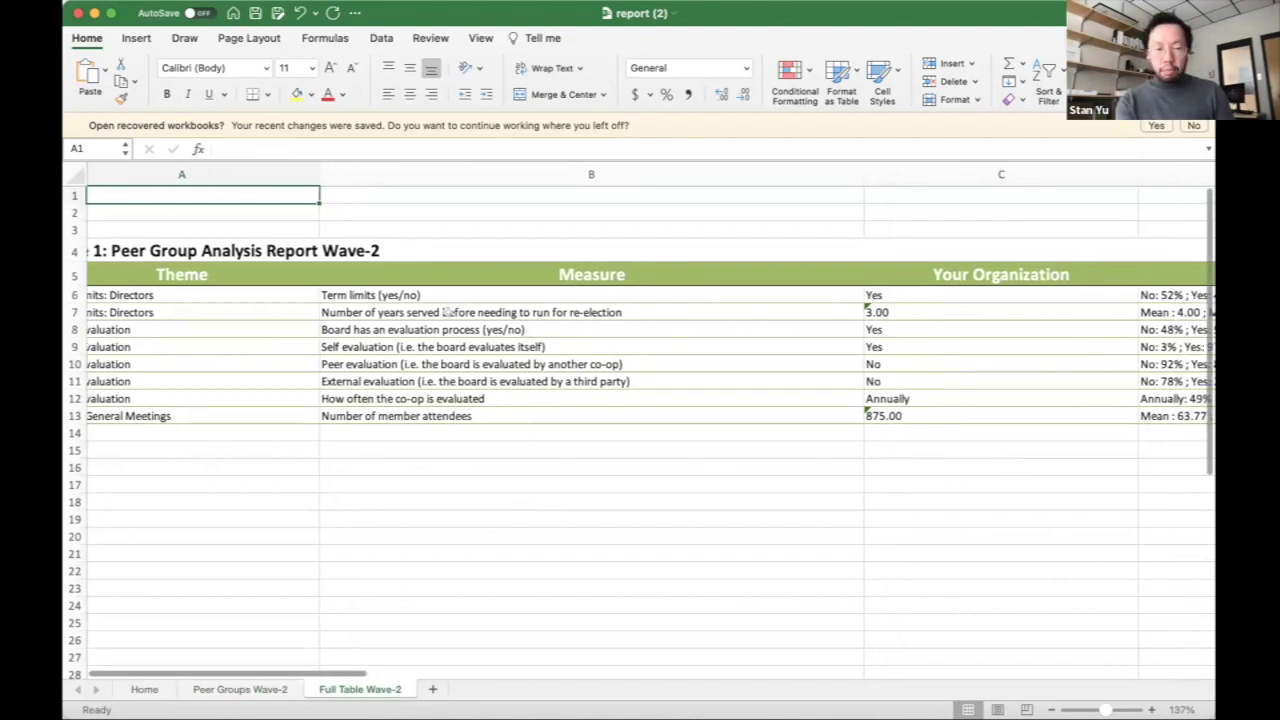
scroll(518, 275, right, 10)
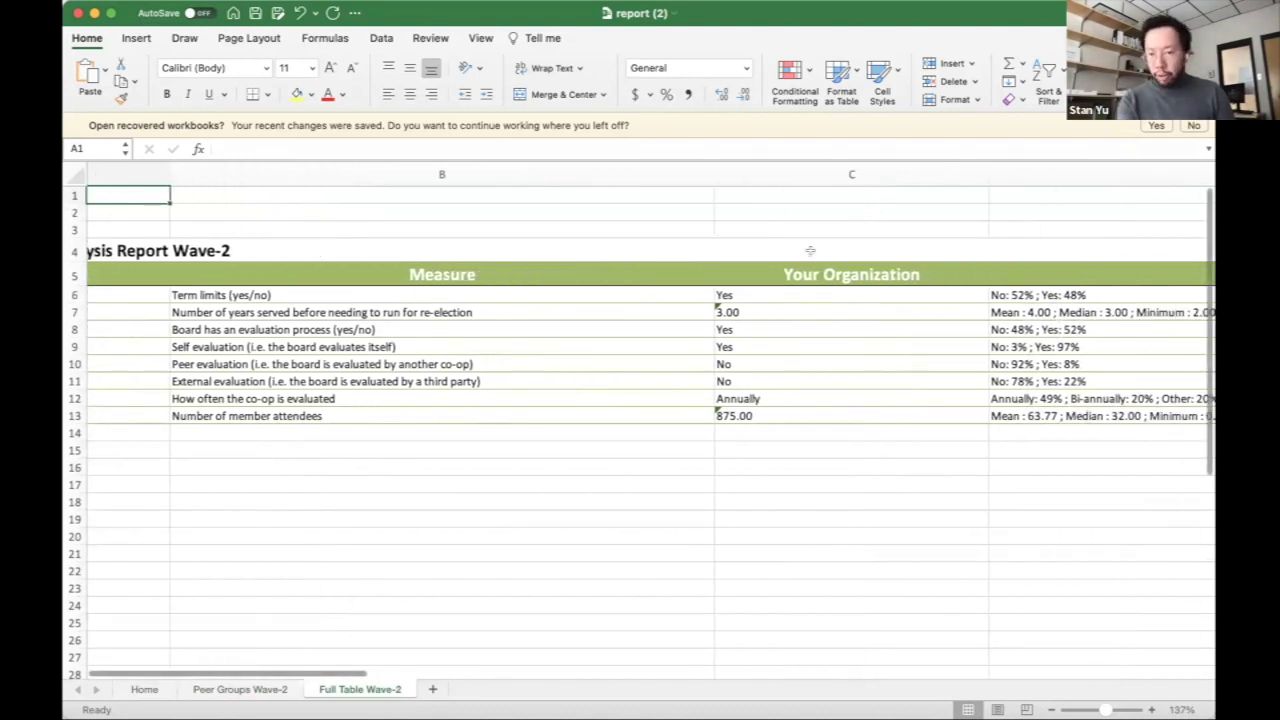
scroll(837, 411, right, 12)
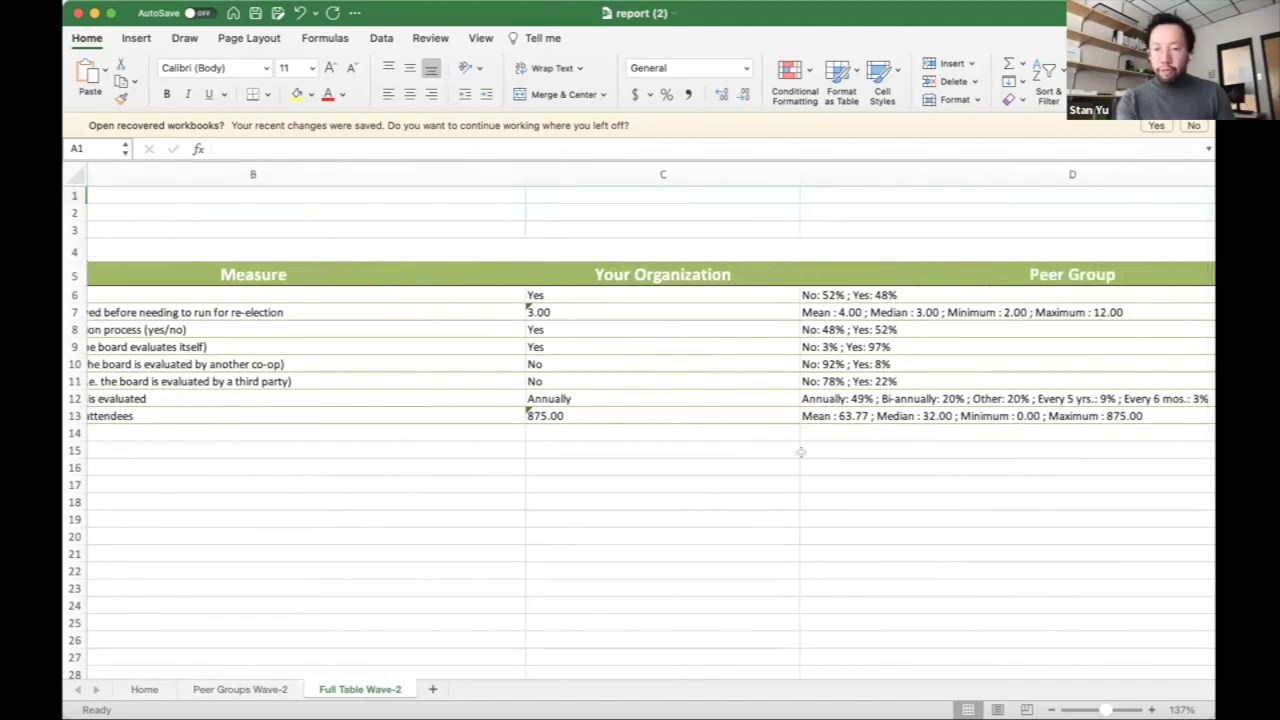
scroll(801, 452, right, 20)
scroll(801, 452, right, 2)
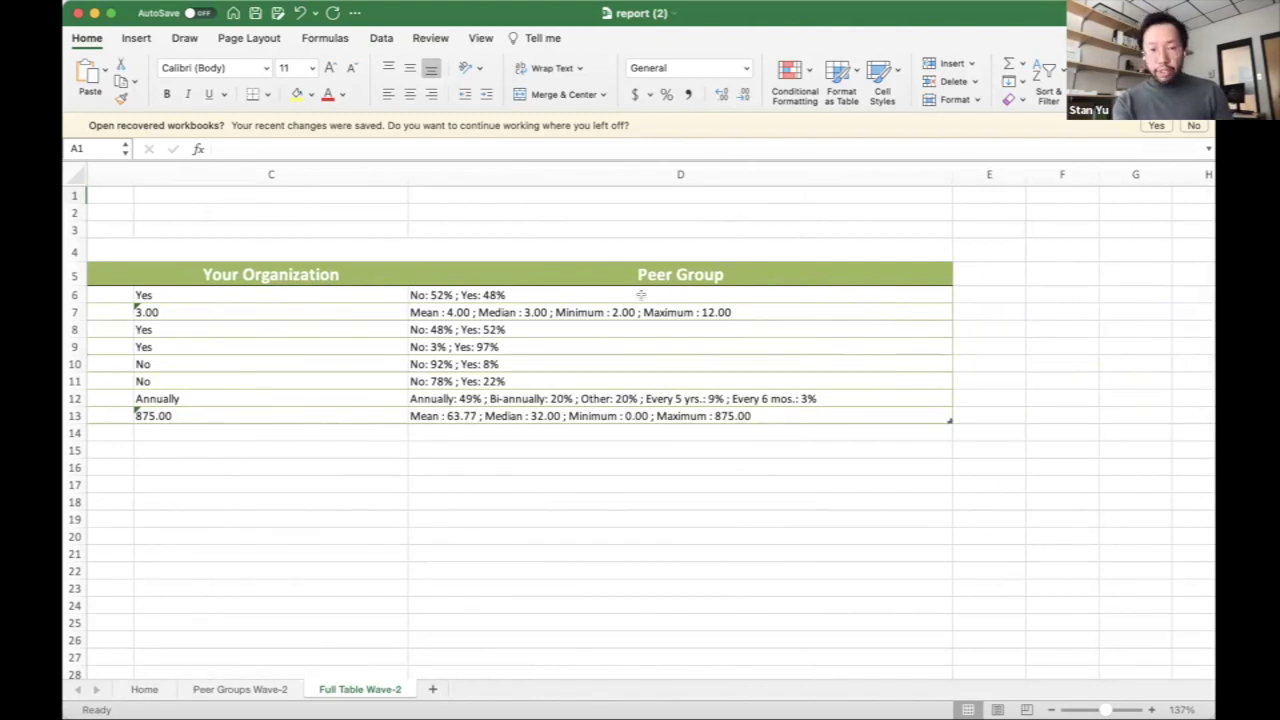
Compare the organization's "Term limits (yes/no)" answer with the peer group's distribution in cell D6.
scroll(641, 295, left, 20)
scroll(641, 295, left, 1)
scroll(506, 294, right, 8)
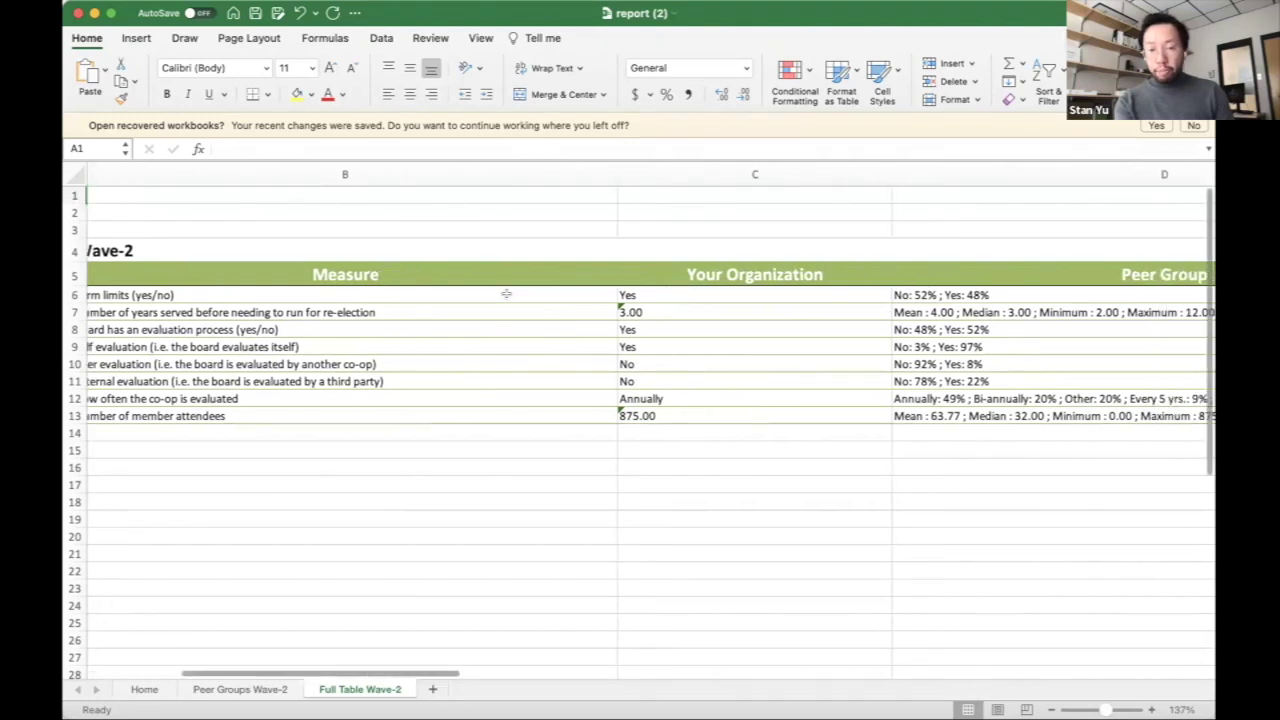
scroll(554, 291, right, 8)
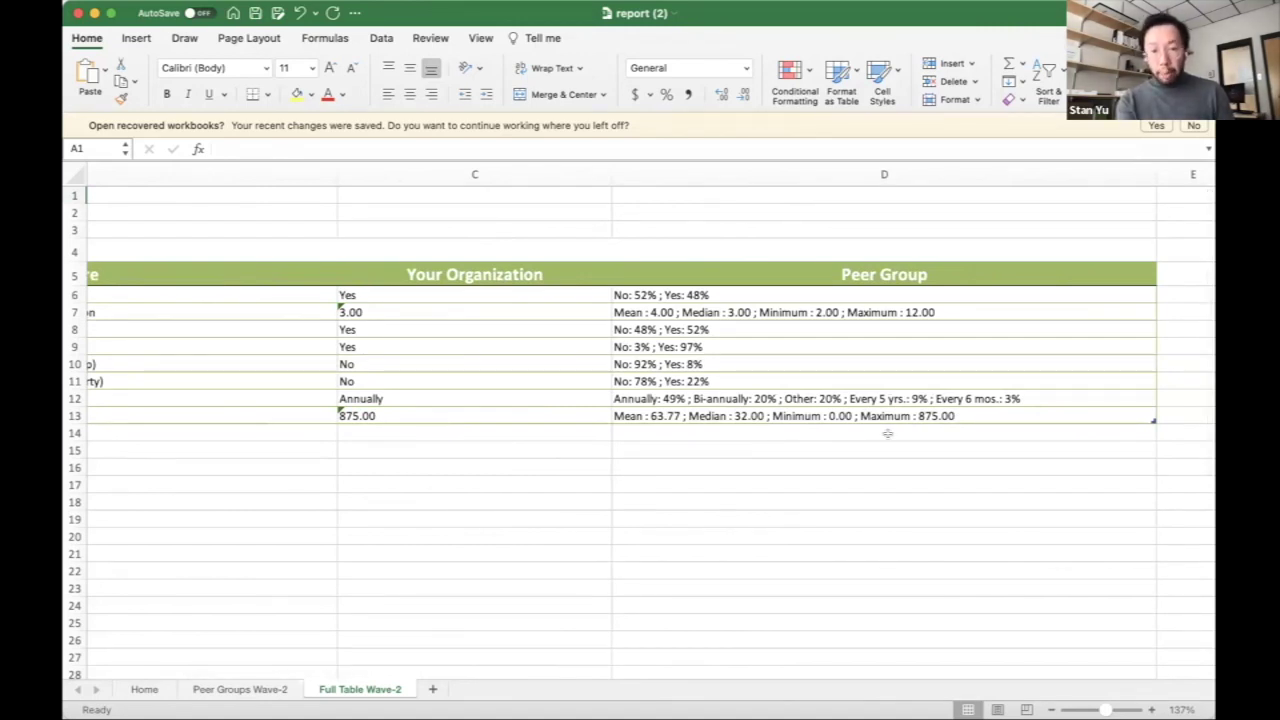
click(717, 295)
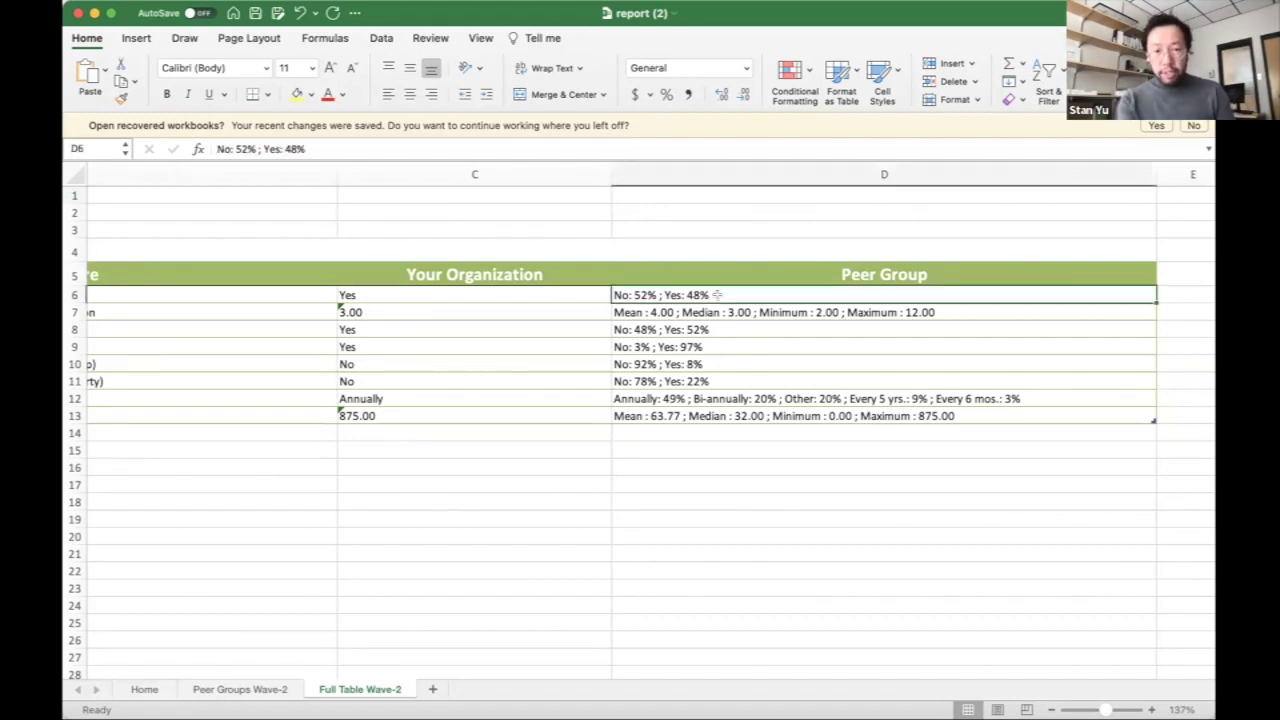
Compare the organization's "Number of years served before needing to run for re-election" value with the peer group statistics in row 7.
scroll(657, 295, left, 5)
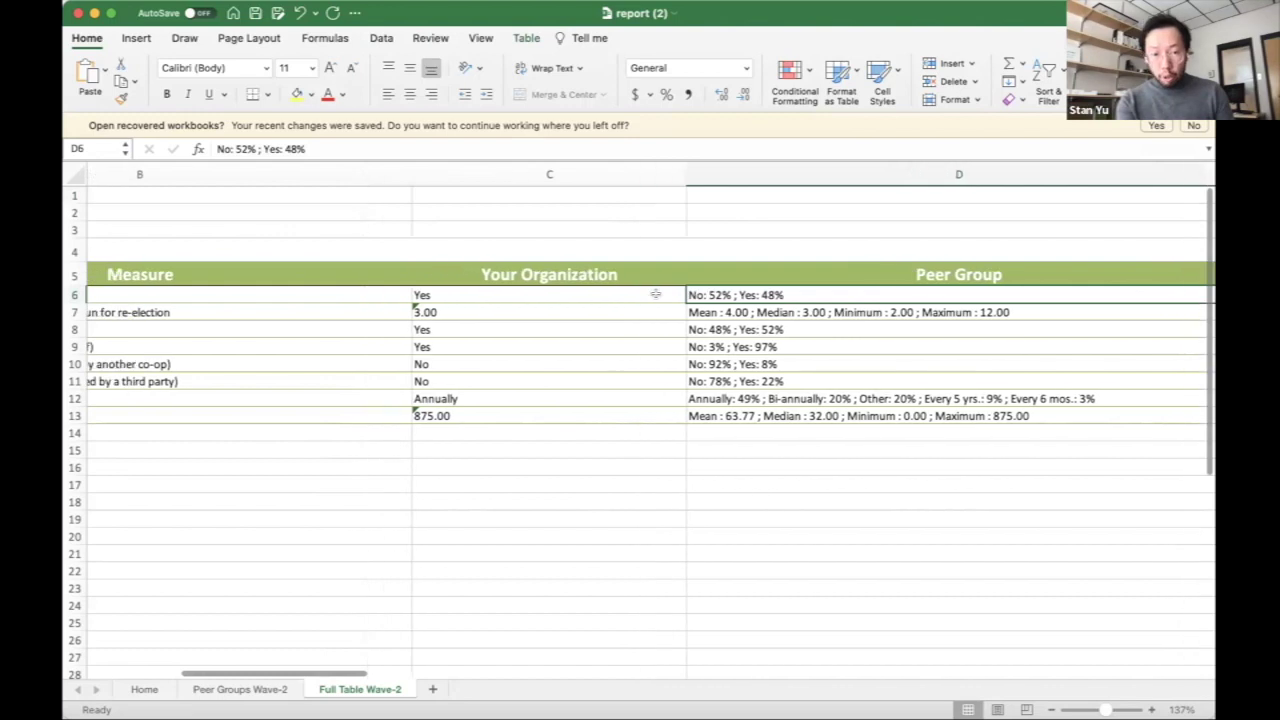
scroll(655, 295, left, 6)
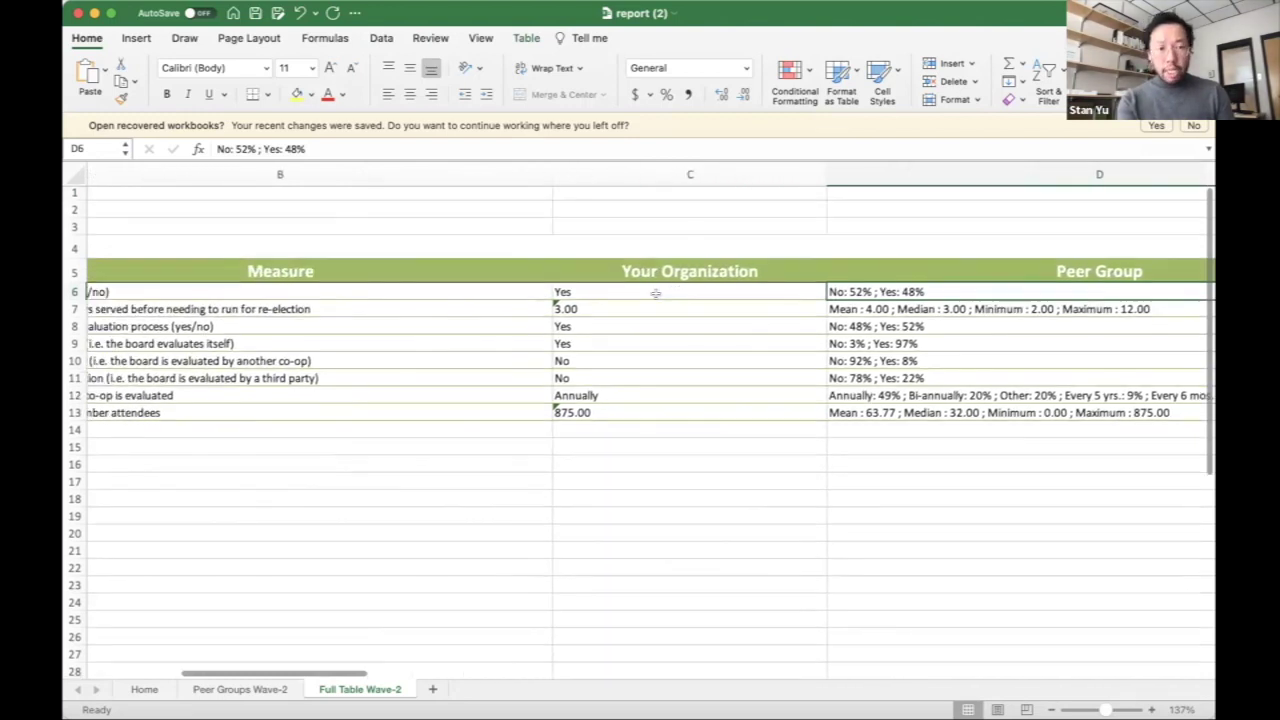
click(474, 313)
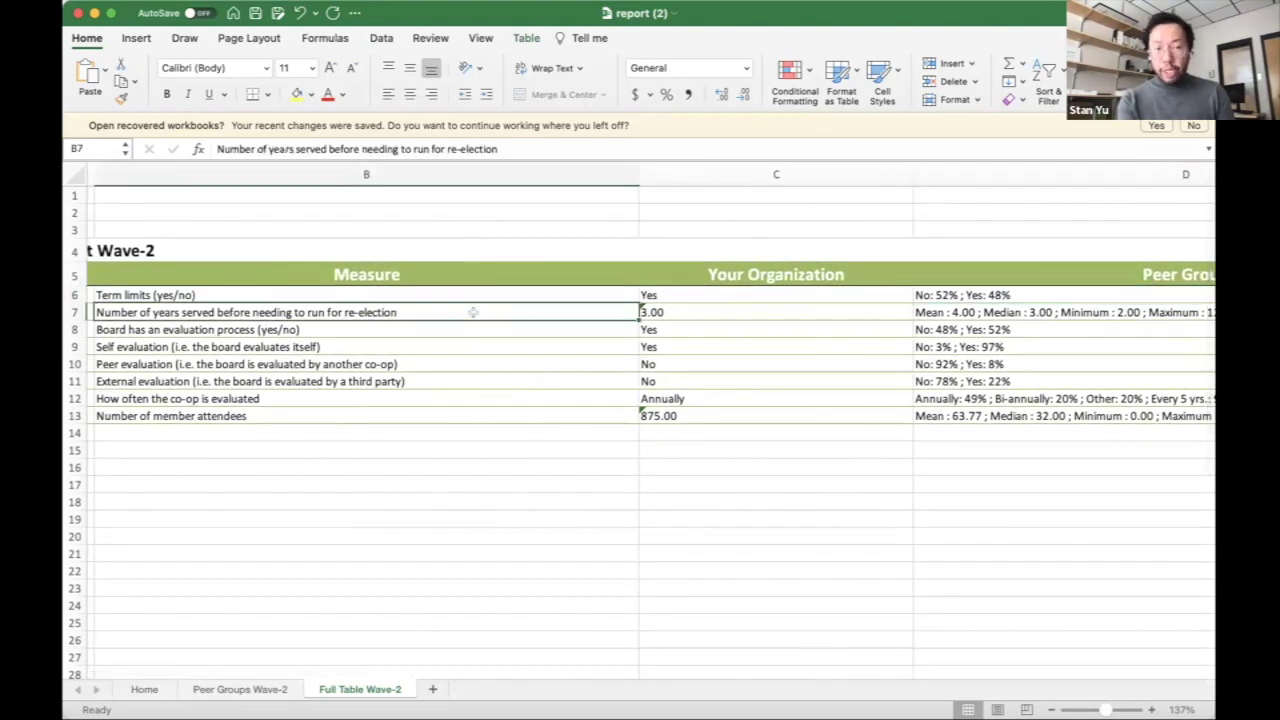
scroll(473, 312, right, 1)
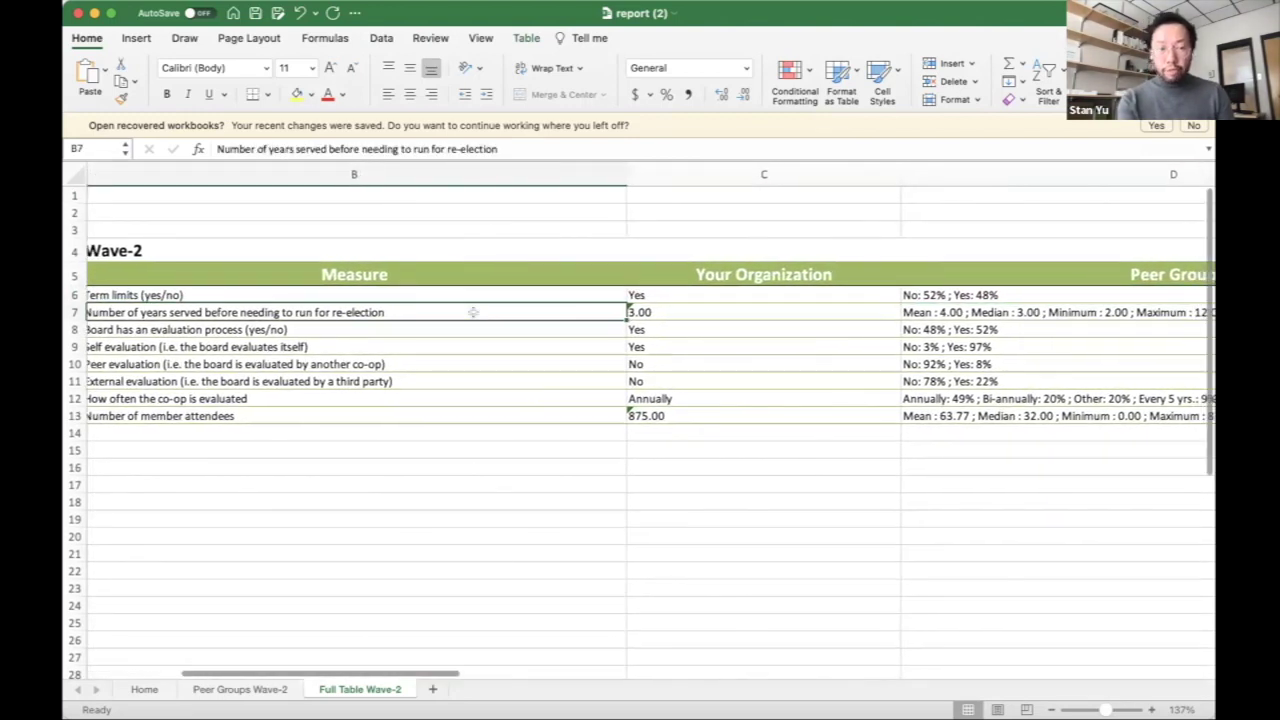
click(698, 312)
scroll(698, 312, right, 3)
scroll(698, 312, right, 5)
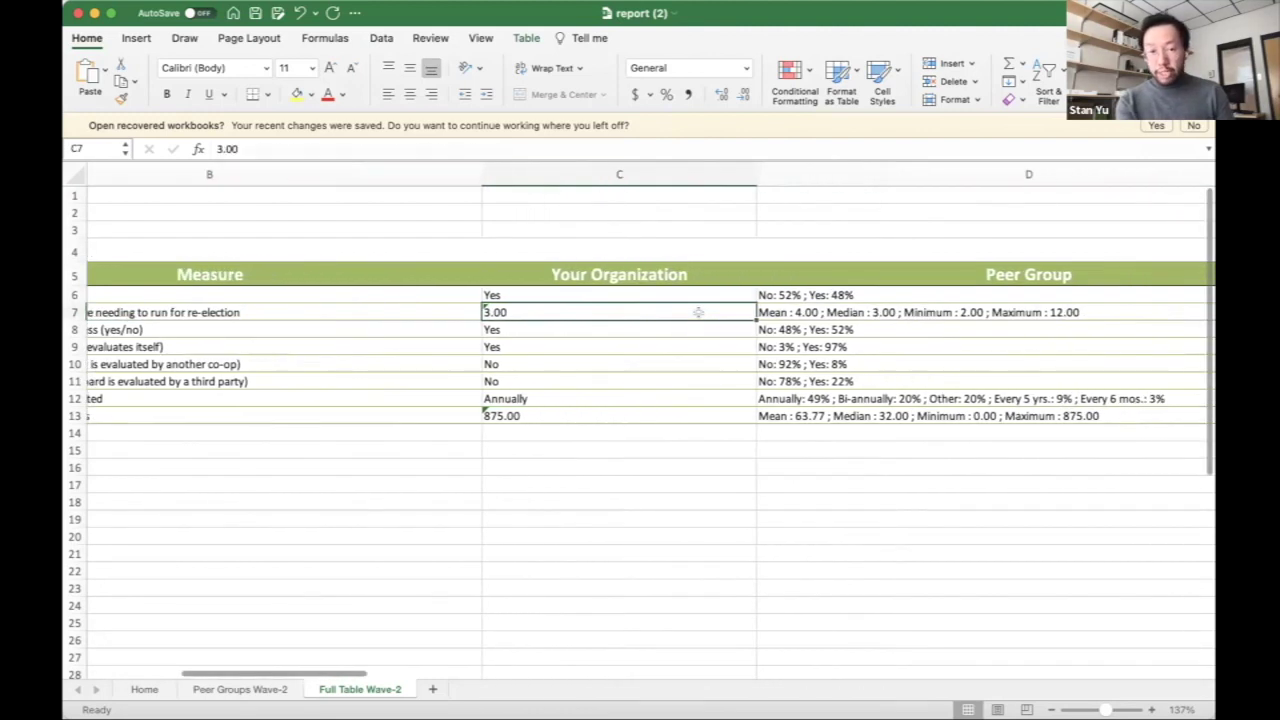
click(700, 312)
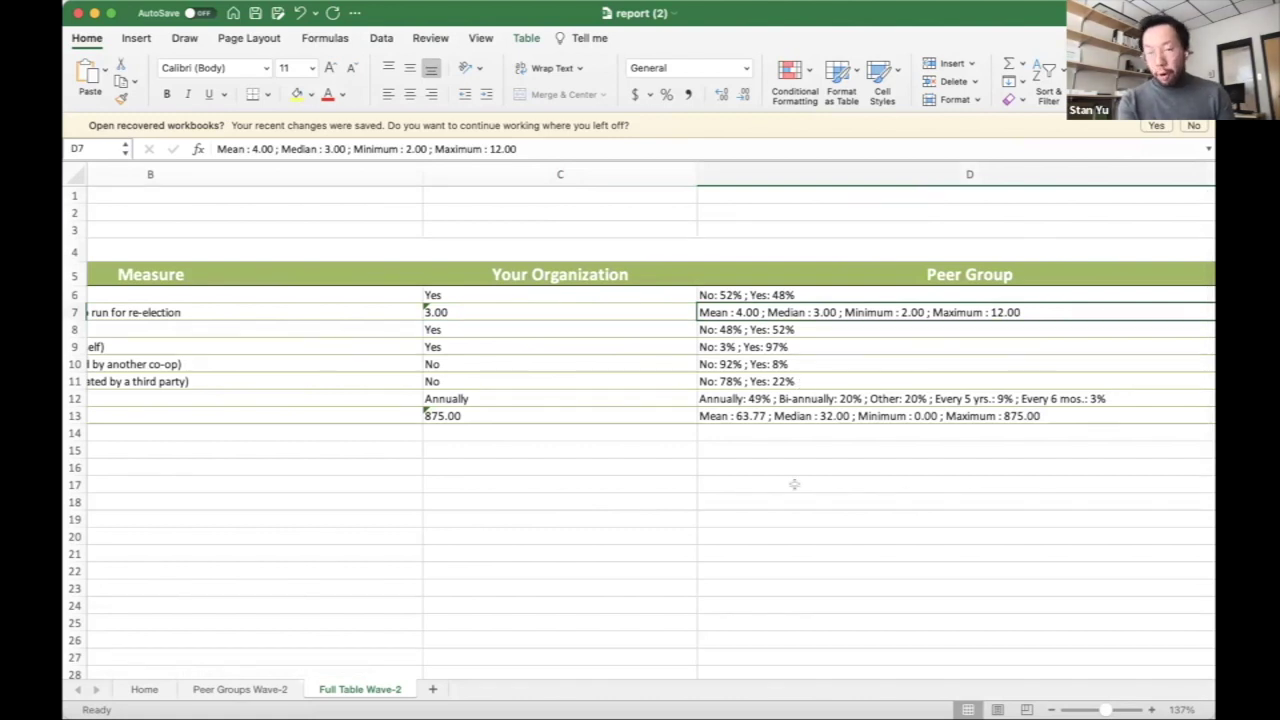
scroll(794, 484, left, 1)
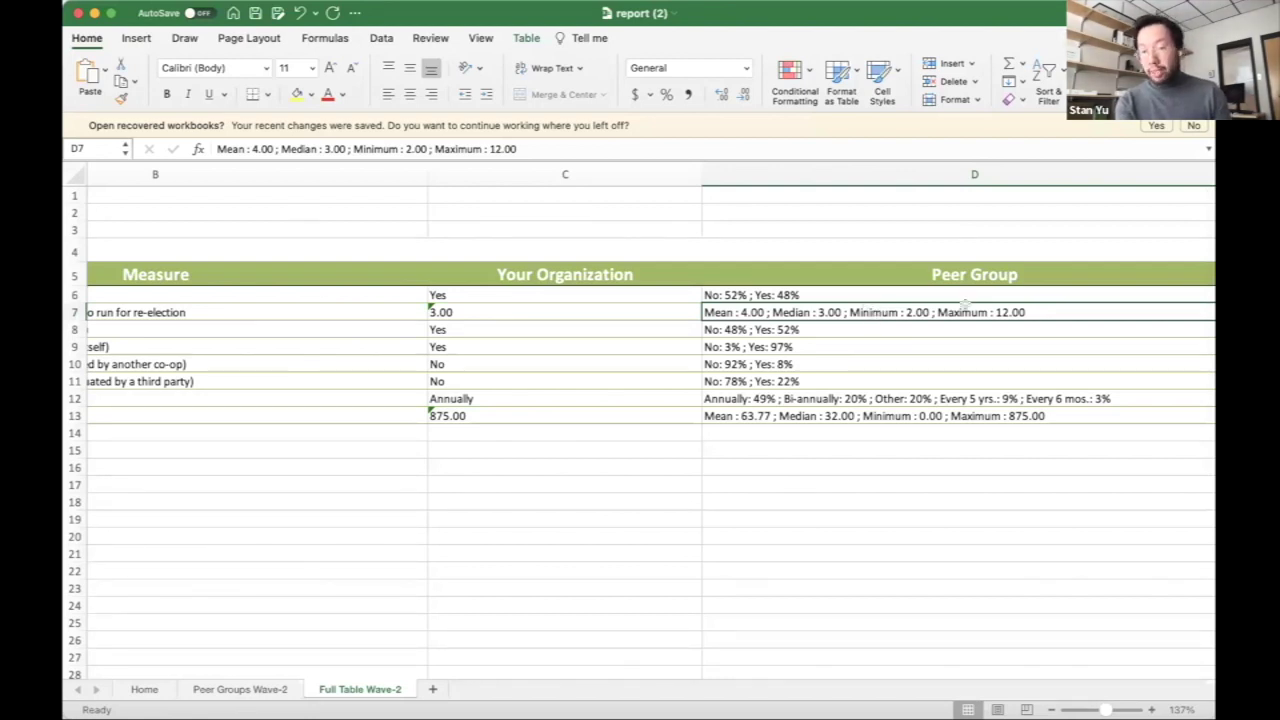
scroll(965, 305, left, 10)
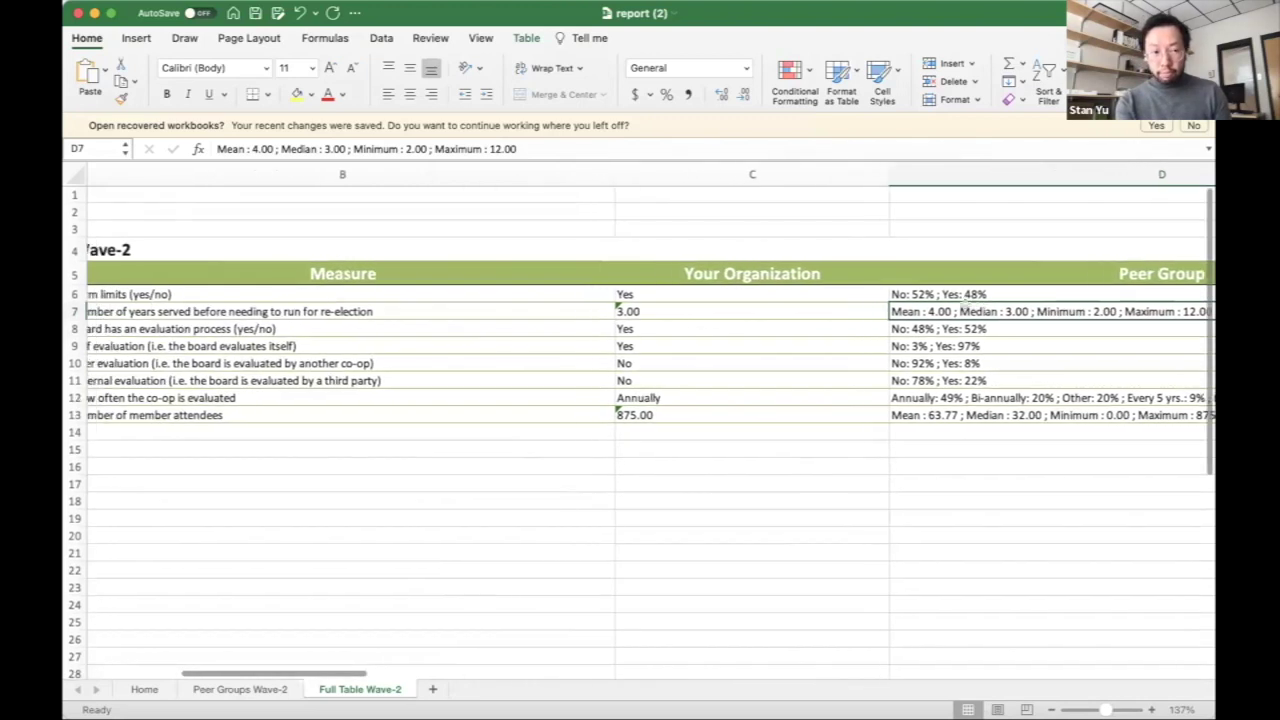
scroll(865, 342, left, 2)
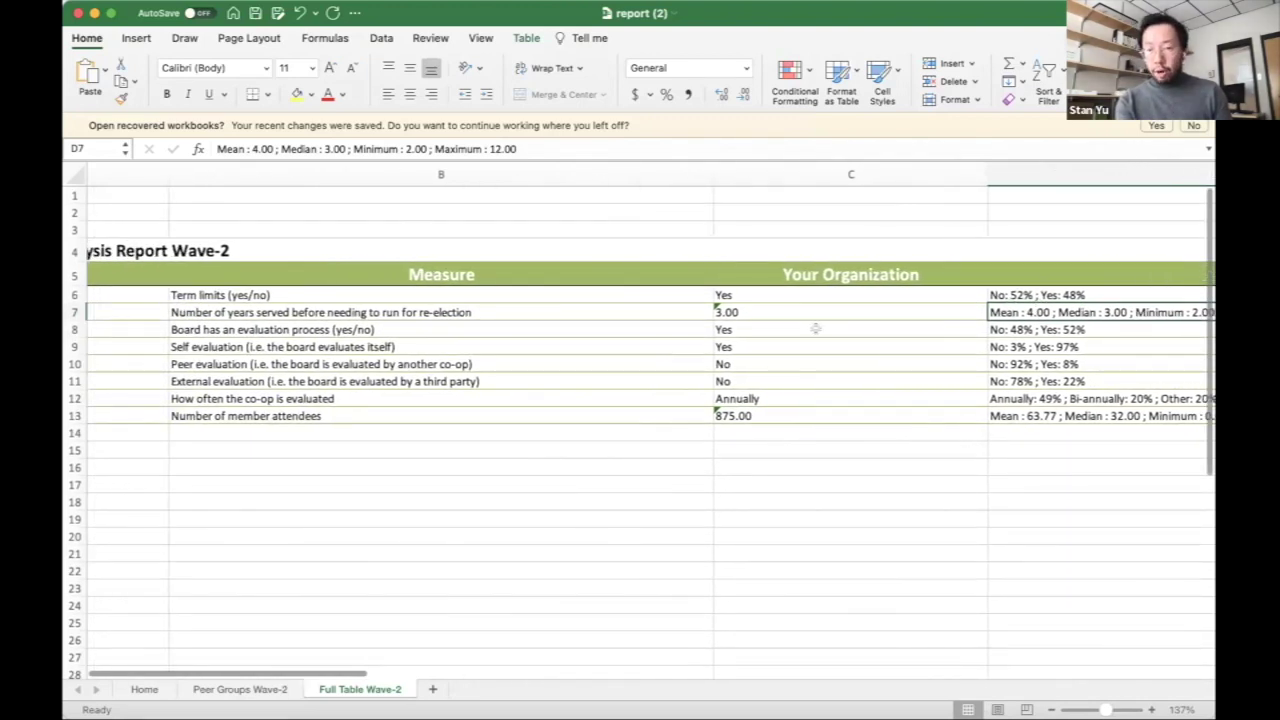
scroll(815, 328, right, 2)
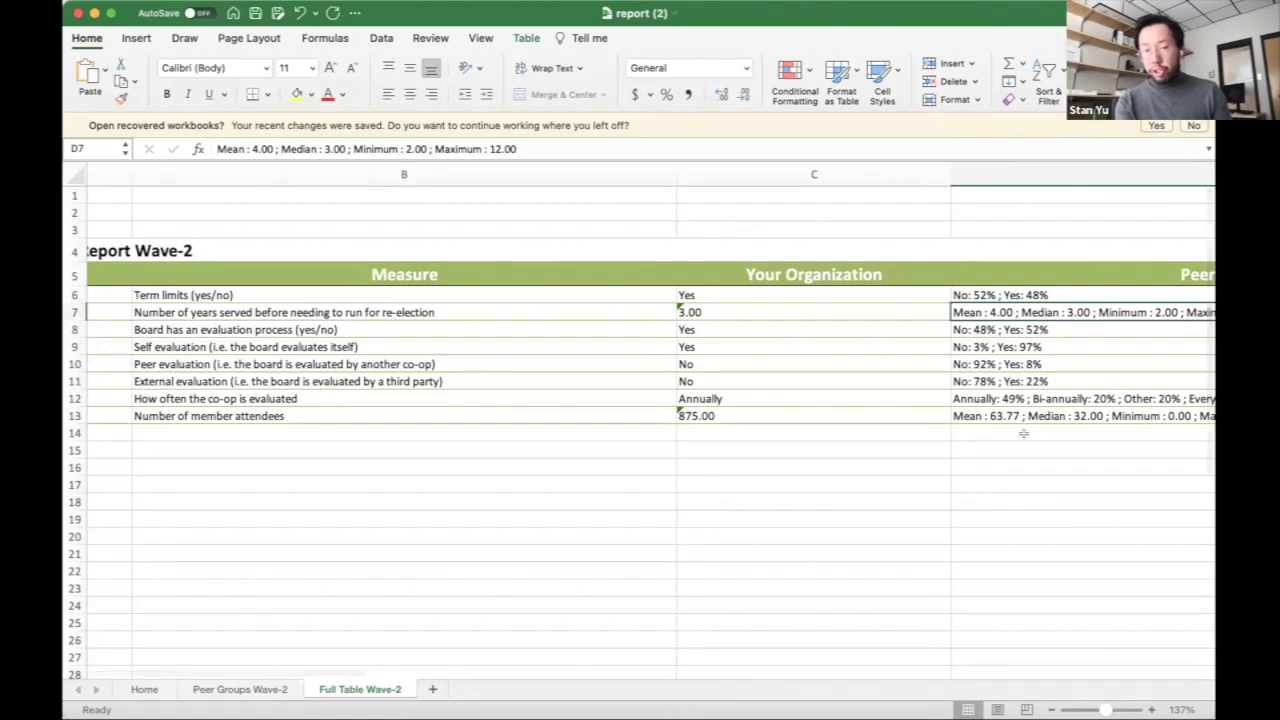